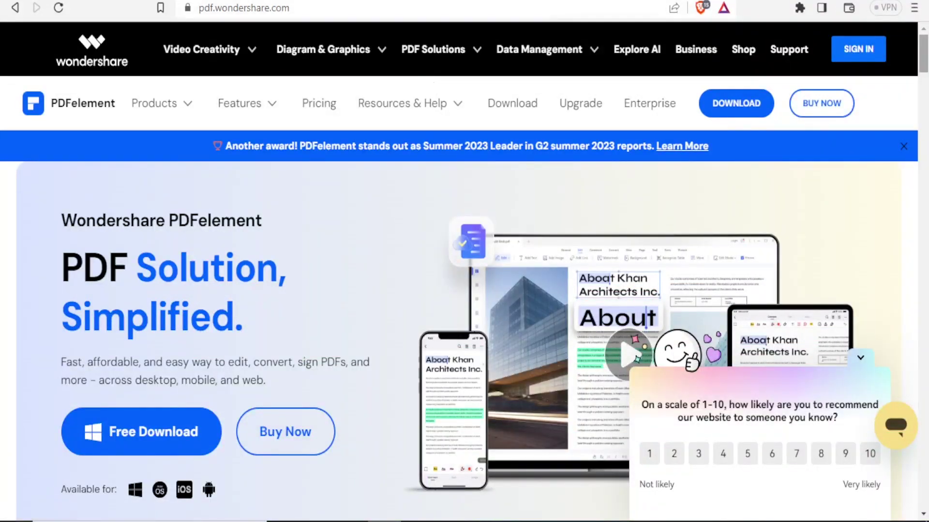
- Save the 2.02 MB PDFelement installer from the Brave download page into Downloads
{"action": "left_click_drag", "start_coordinate": [924, 54], "coordinate": [925, 86]}
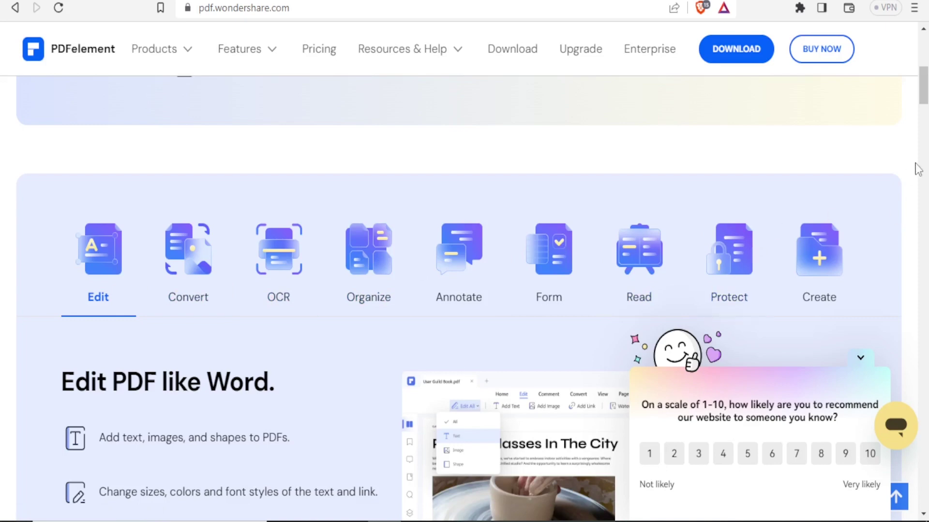
{"action": "left_click_drag", "start_coordinate": [924, 97], "coordinate": [925, 59]}
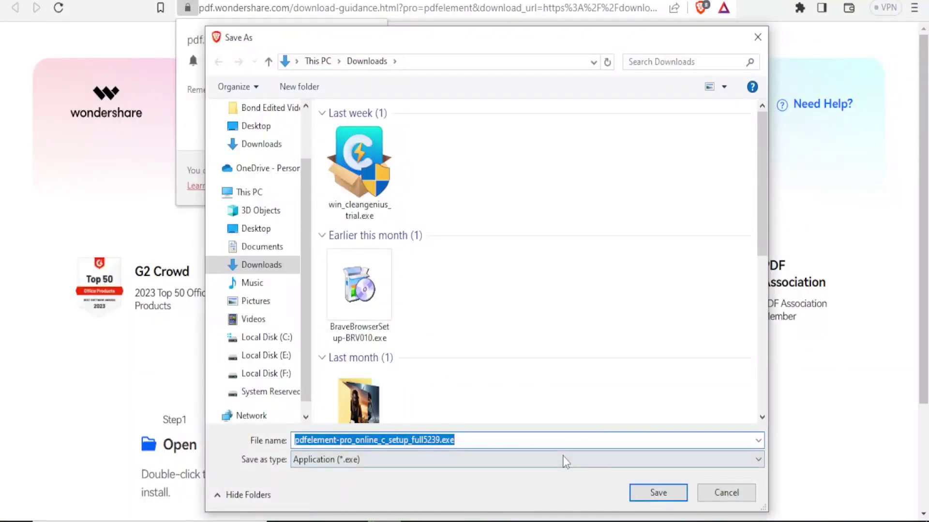
{"action": "left_click", "coordinate": [658, 493]}
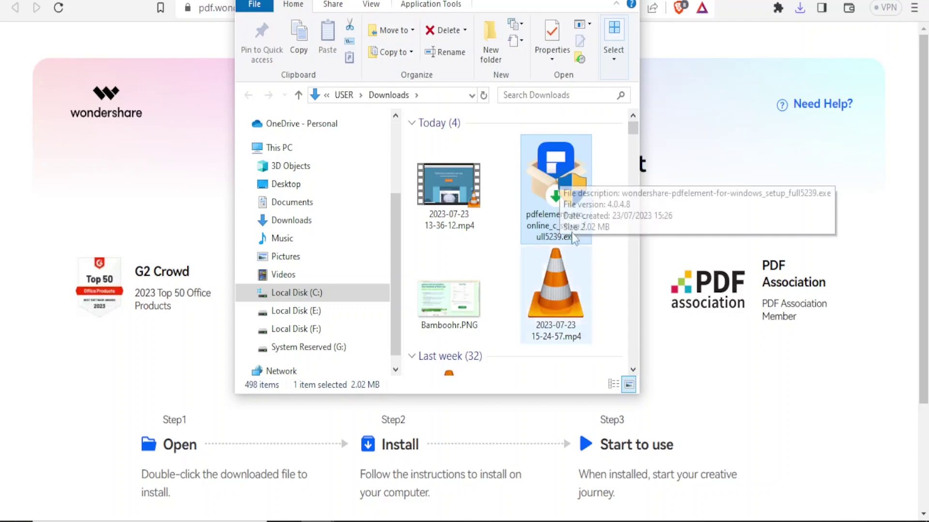
- Run the downloaded pdfelement setup .exe from the Downloads folder
{"action": "double_click", "coordinate": [546, 176]}
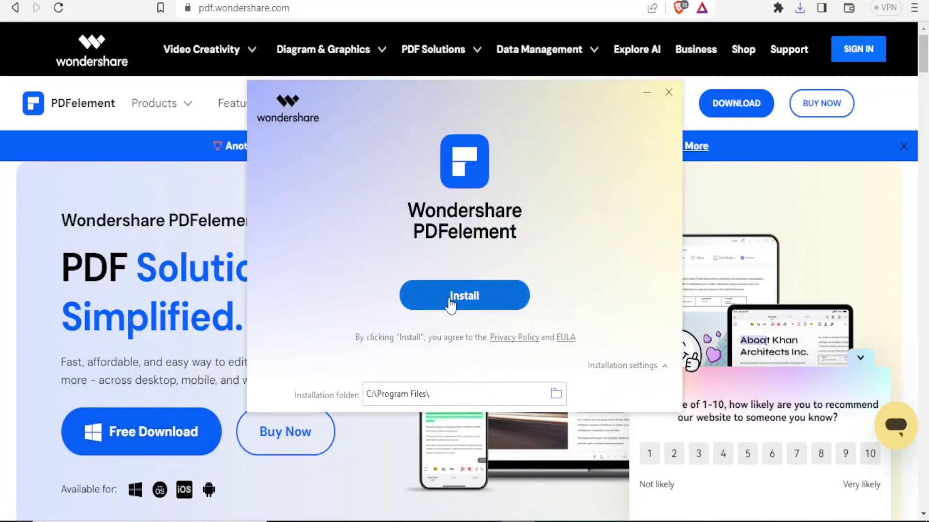
- Install PDFelement into C:\Program Files\ and start it when installation finishes
{"action": "left_click", "coordinate": [450, 303]}
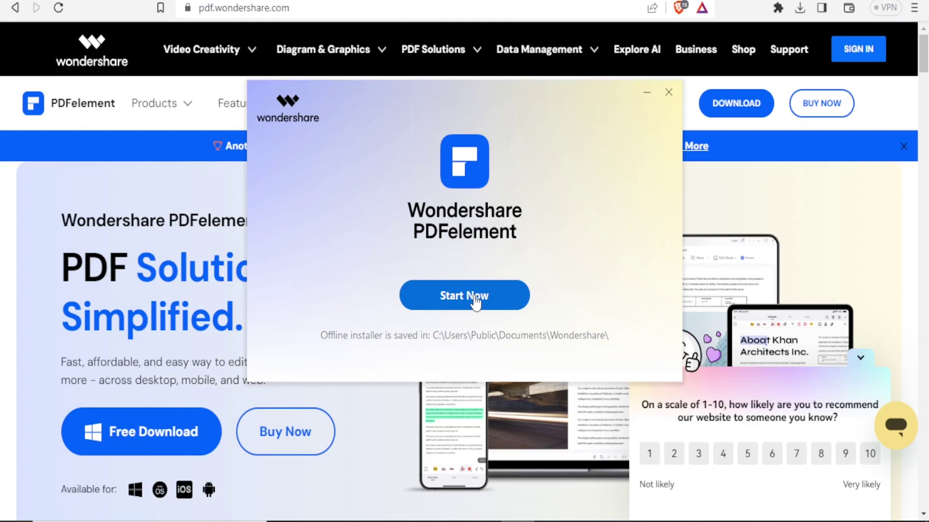
{"action": "left_click", "coordinate": [475, 300]}
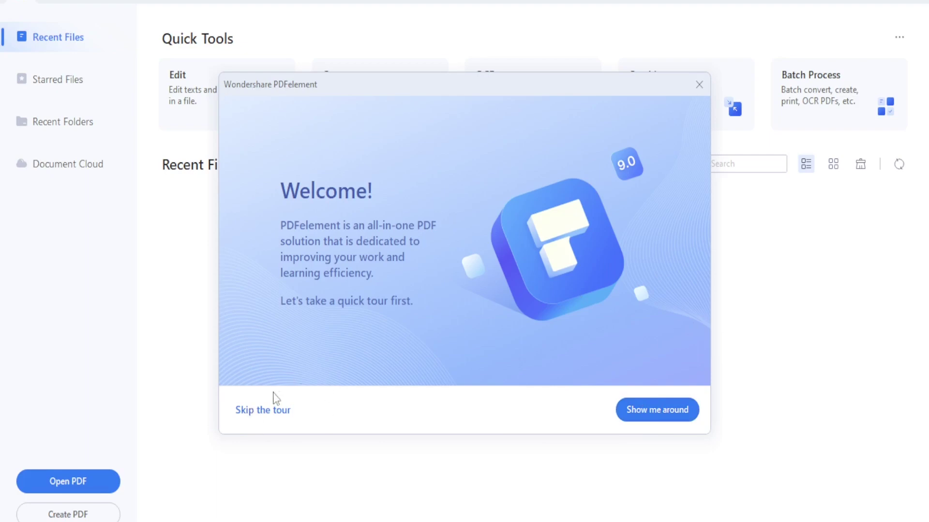
- Skip the Welcome tour to reach the home screen with Recent Files
{"action": "left_click", "coordinate": [269, 411]}
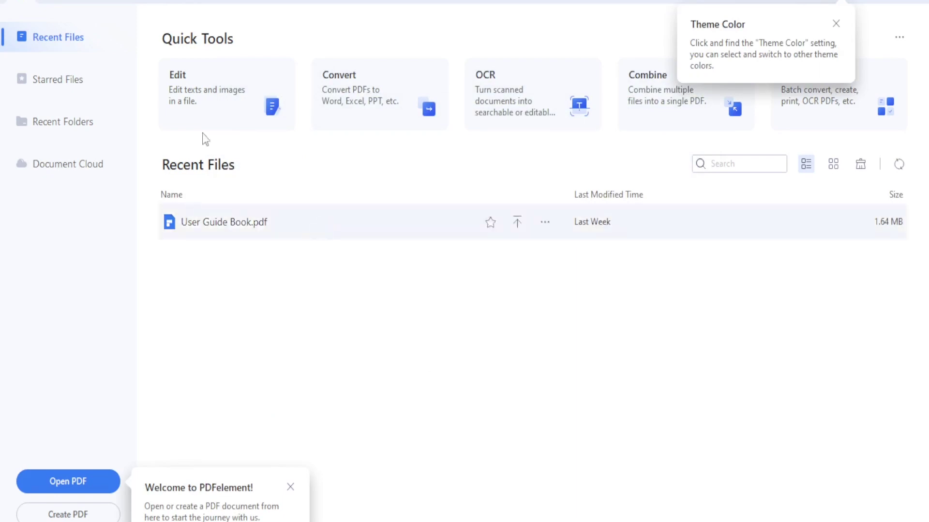
- Dismiss the Theme Color and Welcome tips, leaving Quick Tools and User Guide Book.pdf visible
{"action": "left_click", "coordinate": [38, 38]}
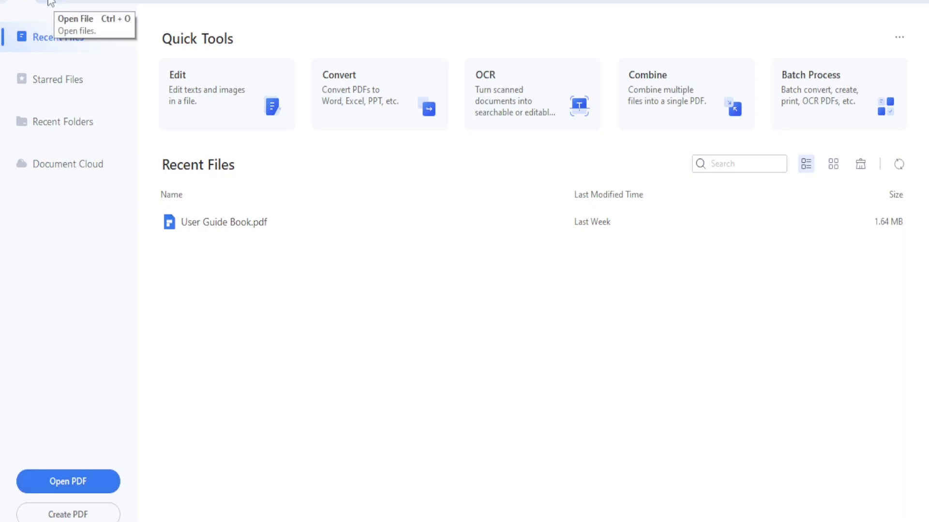
- Open Pet.pdf from the Desktop, showing its 'HOW TO SELECT A PET' page
{"action": "left_click", "coordinate": [82, 482]}
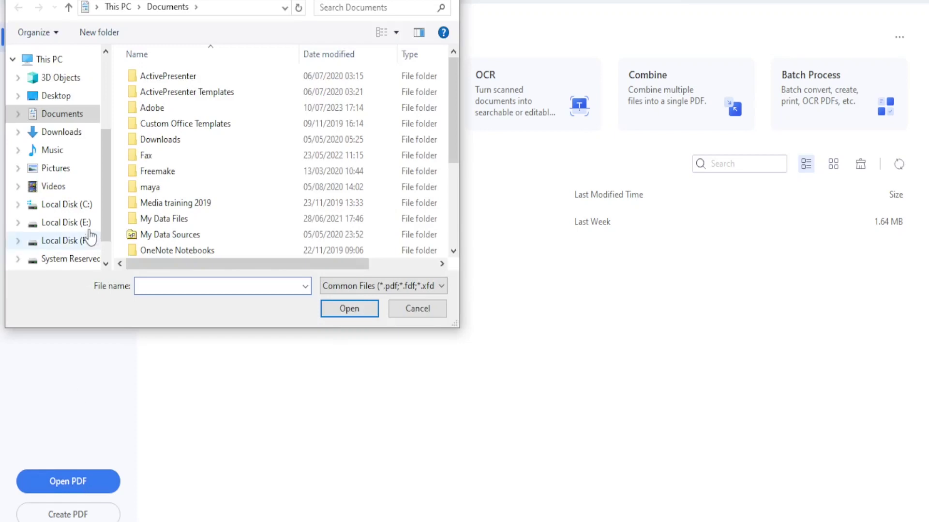
{"action": "left_click", "coordinate": [60, 98]}
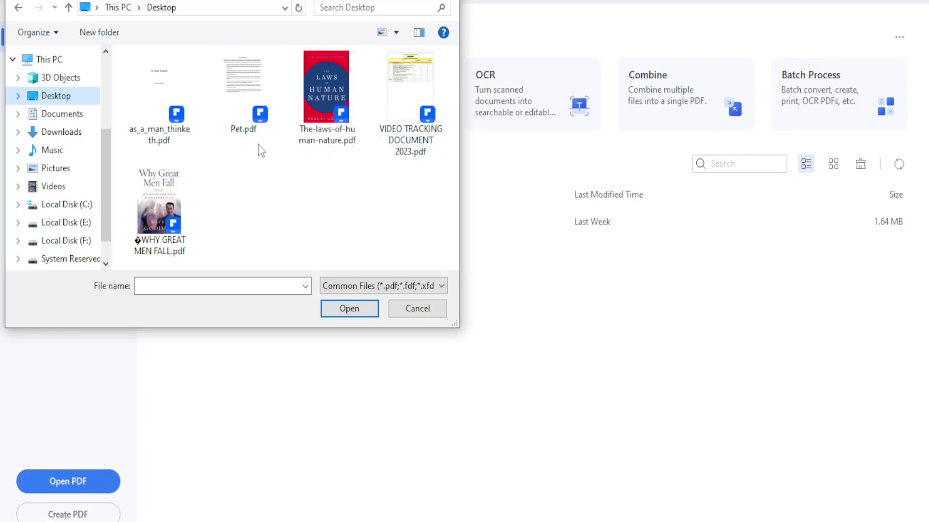
{"action": "left_click", "coordinate": [246, 112]}
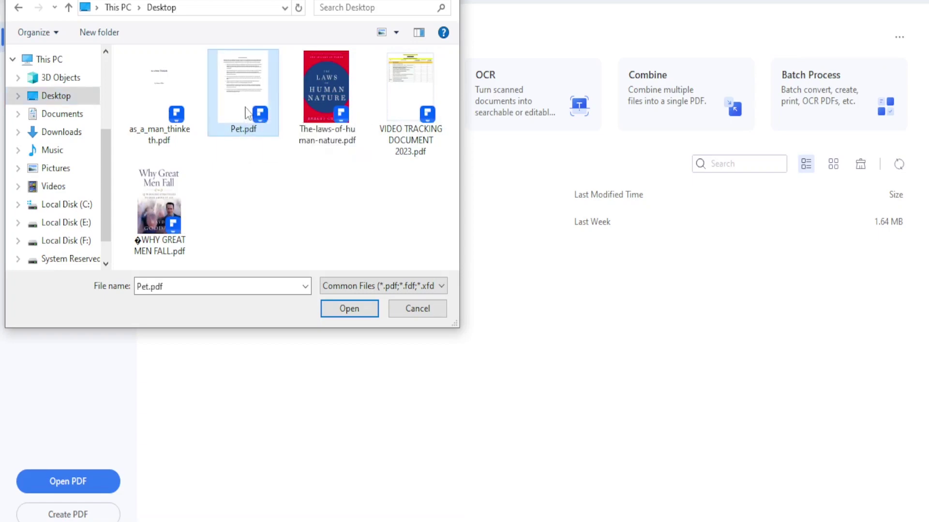
{"action": "left_click", "coordinate": [361, 311]}
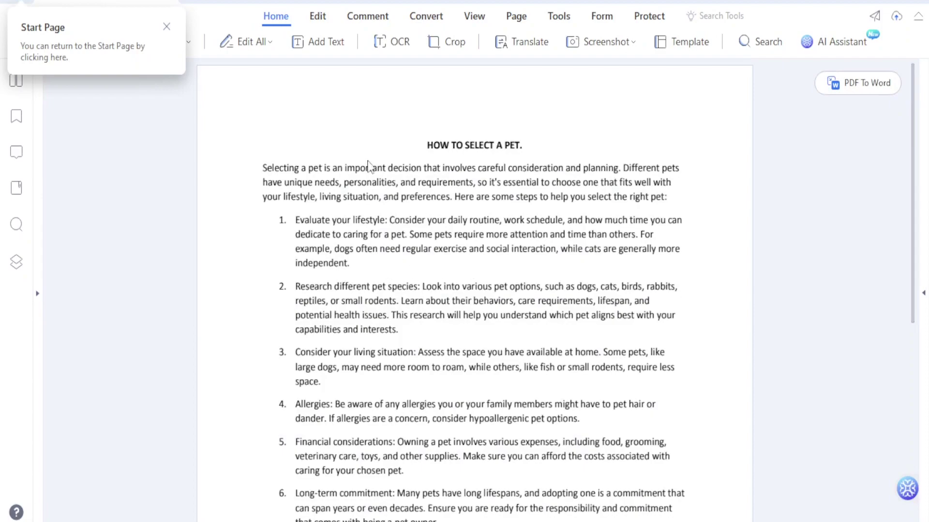
- Dismiss the feature tips and bring up PDF To PPT conversion of Pet.pdf to Pet.pptx
{"action": "left_click", "coordinate": [163, 61]}
{"action": "left_click", "coordinate": [495, 81]}
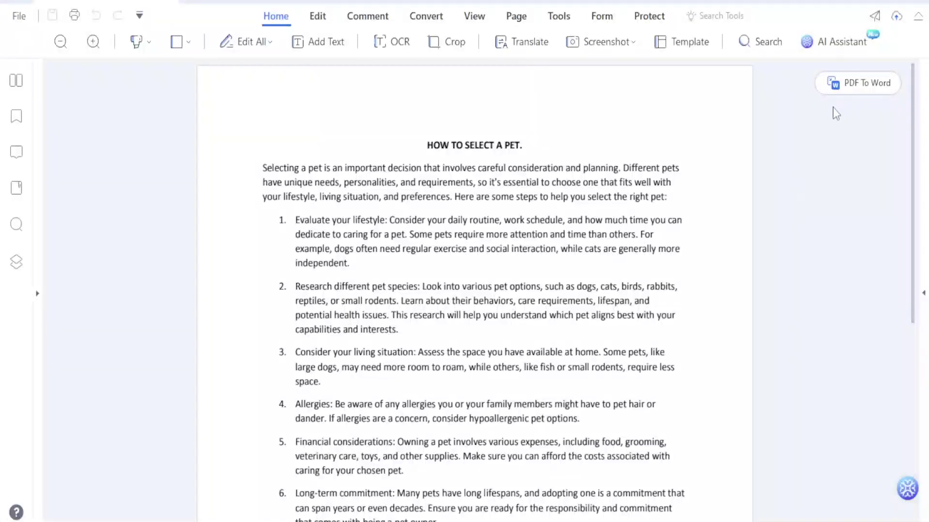
{"action": "mouse_move", "coordinate": [849, 84]}
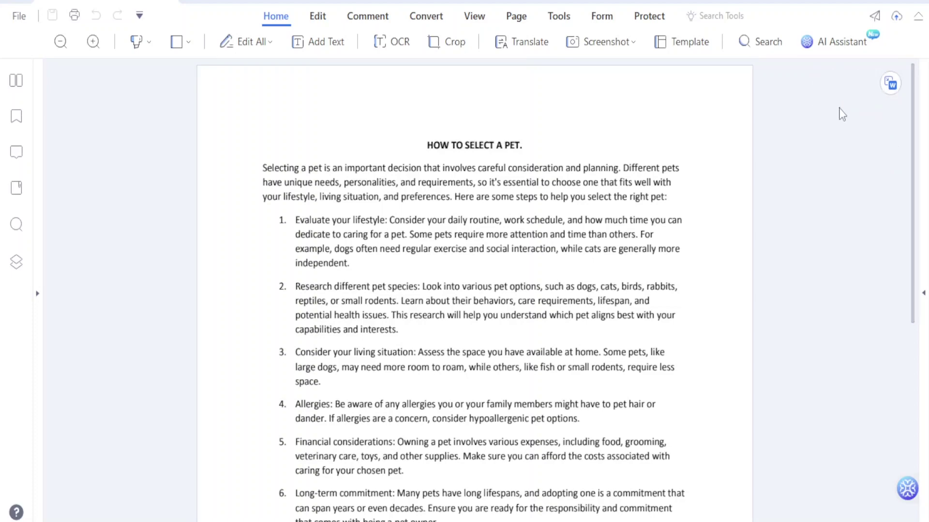
{"action": "mouse_move", "coordinate": [889, 85]}
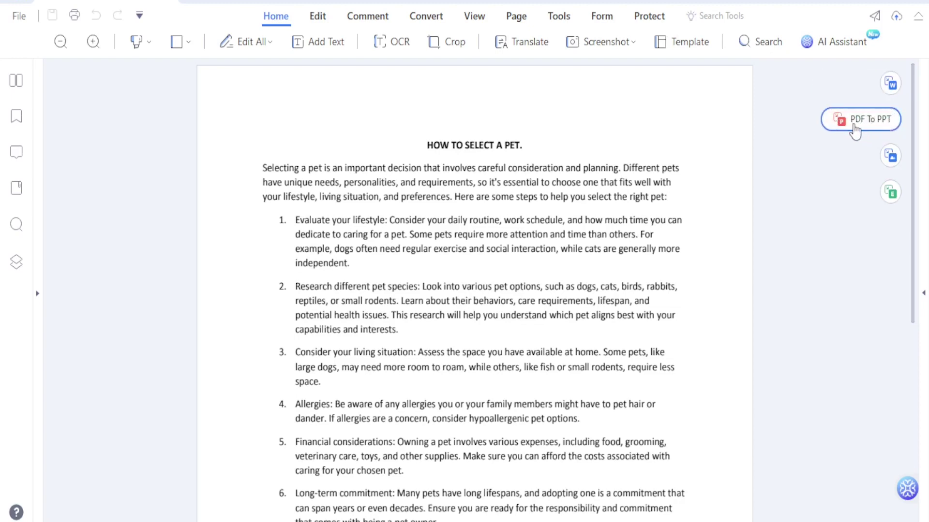
{"action": "left_click", "coordinate": [860, 125]}
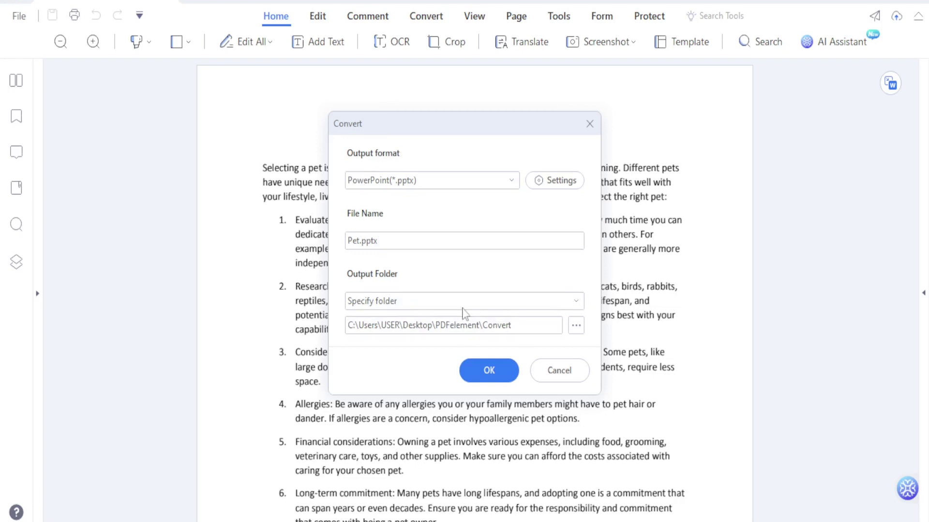
- Create a Desktop folder named TT, set it as the output folder, and start converting
{"action": "left_click", "coordinate": [574, 303]}
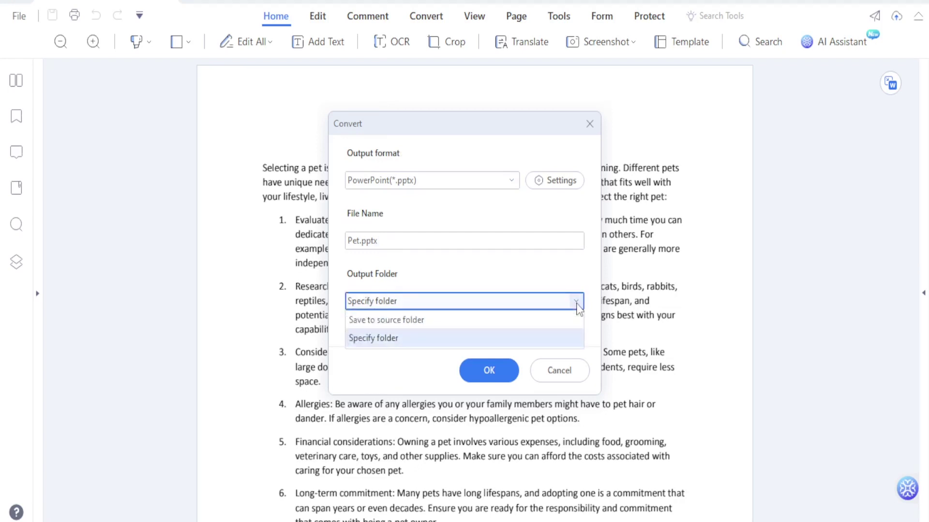
{"action": "left_click", "coordinate": [578, 305]}
{"action": "left_click", "coordinate": [576, 325]}
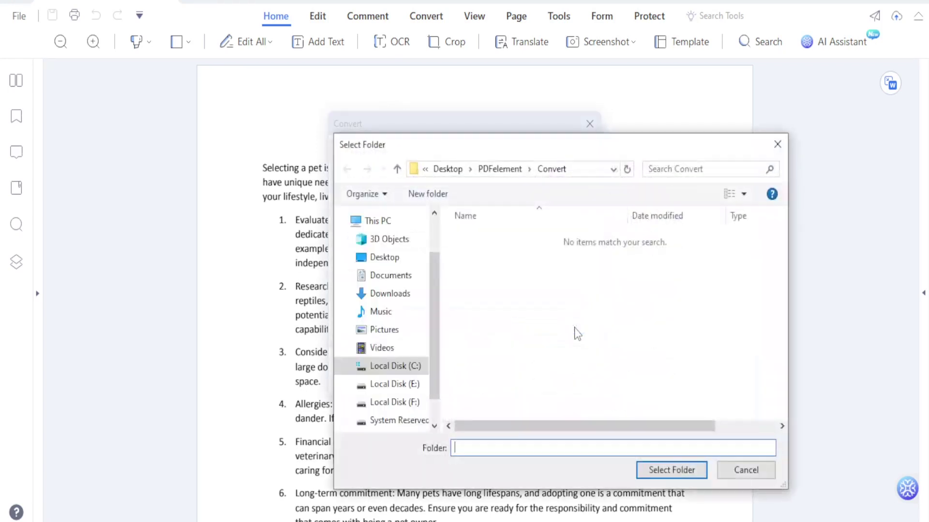
{"action": "left_click", "coordinate": [389, 219]}
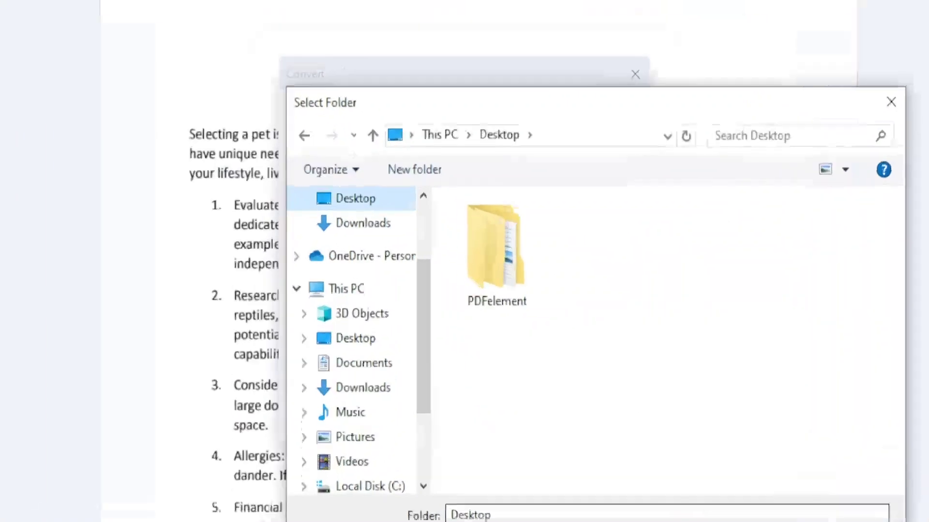
{"action": "left_click", "coordinate": [427, 193]}
{"action": "type", "text": "TT"}
{"action": "key", "text": "Return"}
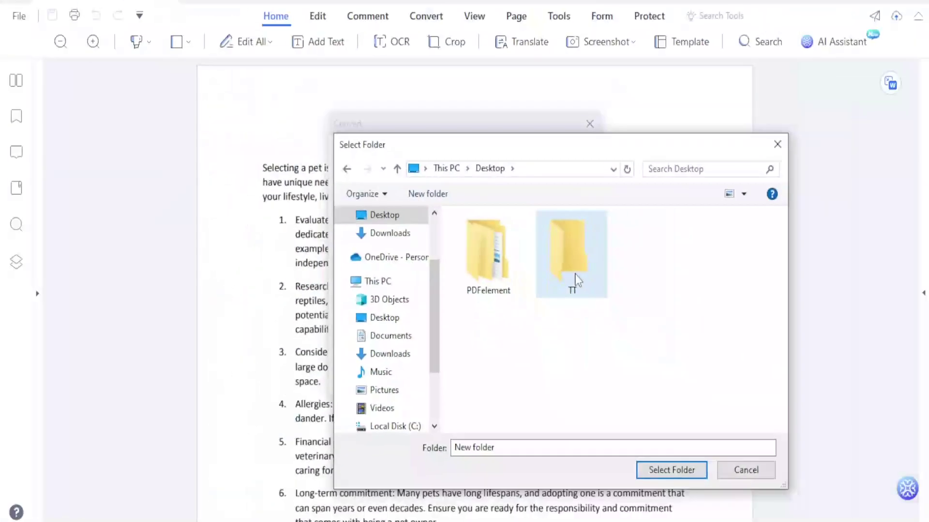
{"action": "left_click", "coordinate": [576, 280]}
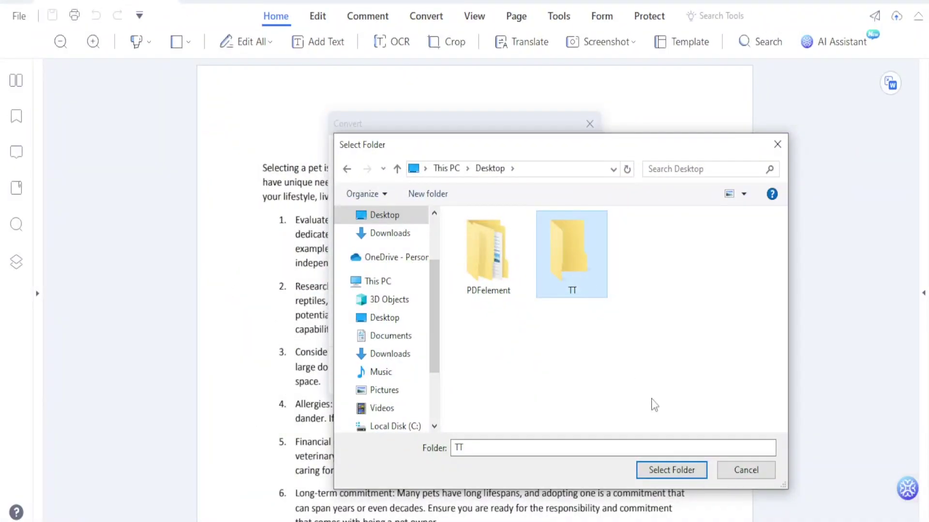
{"action": "left_click", "coordinate": [683, 471]}
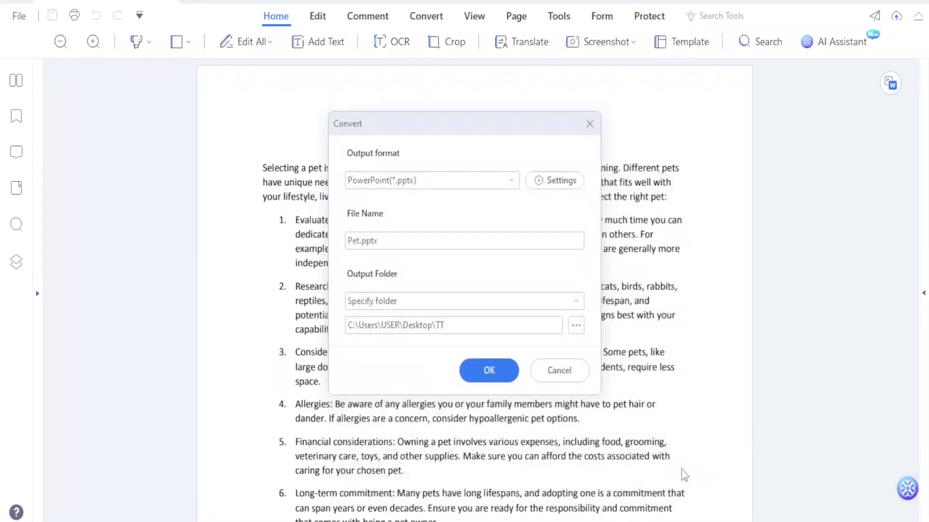
{"action": "left_click", "coordinate": [489, 370]}
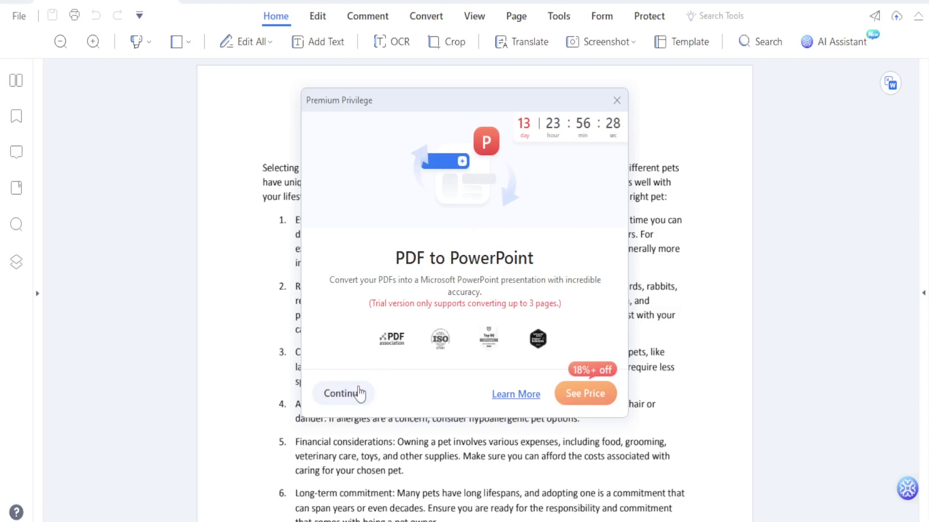
- Continue with the 3-page trial and create a new account so Pet.pptx is produced
{"action": "left_click", "coordinate": [353, 401]}
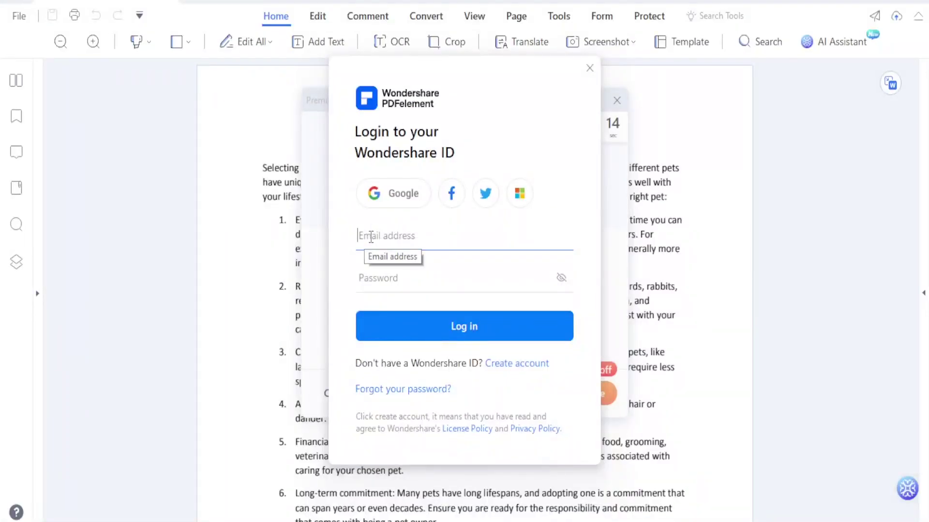
{"action": "left_click", "coordinate": [514, 364]}
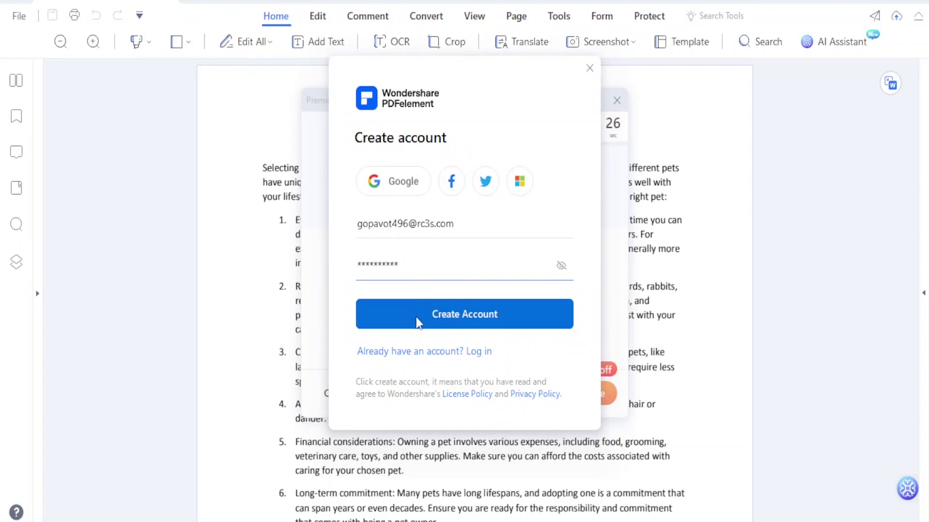
{"action": "left_click", "coordinate": [417, 315]}
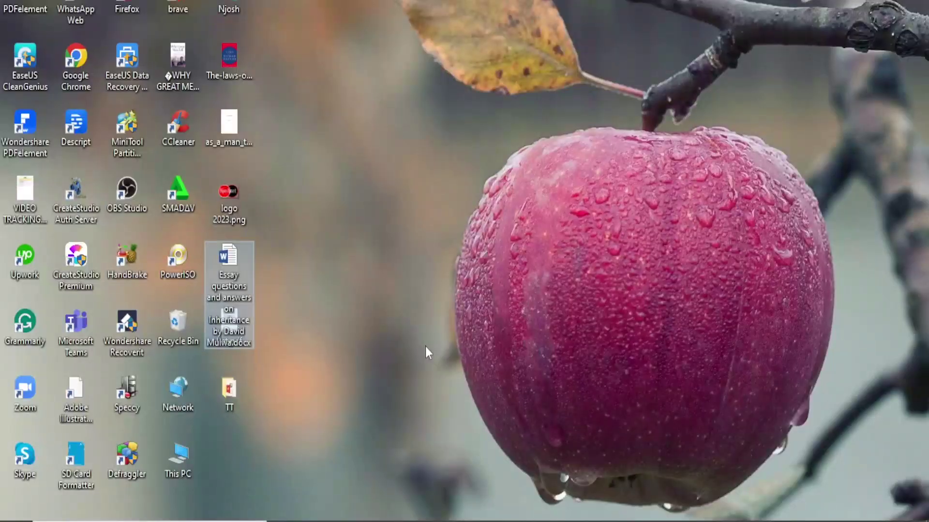
- Open the TT folder in a maximized Explorer window and launch Pet.pptx in PowerPoint
{"action": "left_click", "coordinate": [228, 389]}
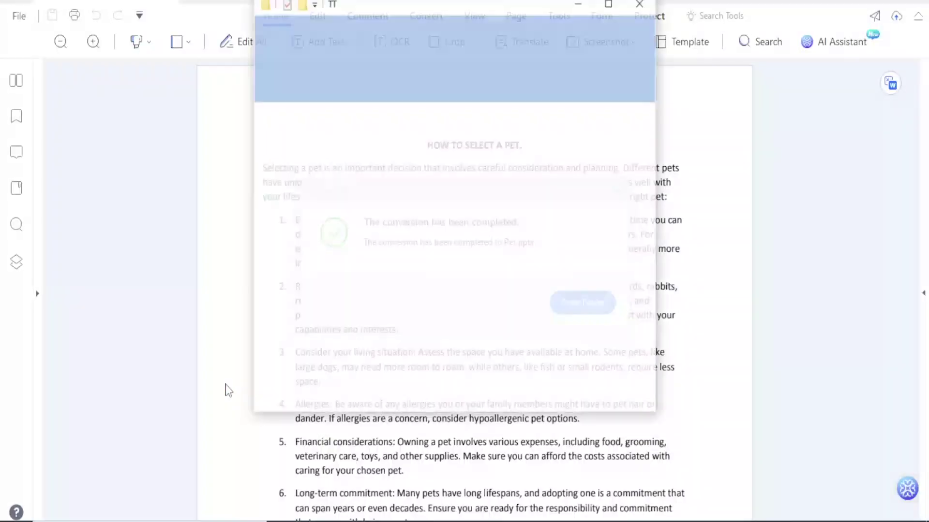
{"action": "left_click", "coordinate": [609, 4]}
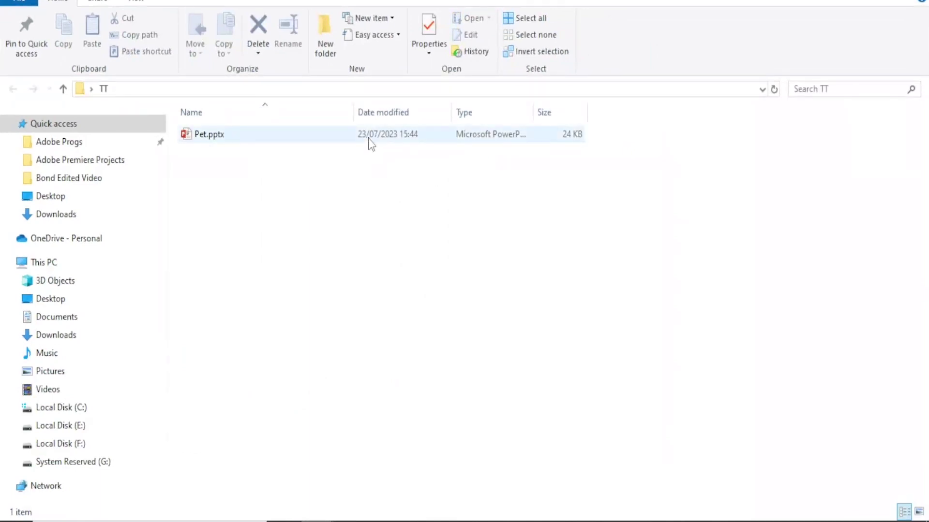
{"action": "double_click", "coordinate": [370, 144]}
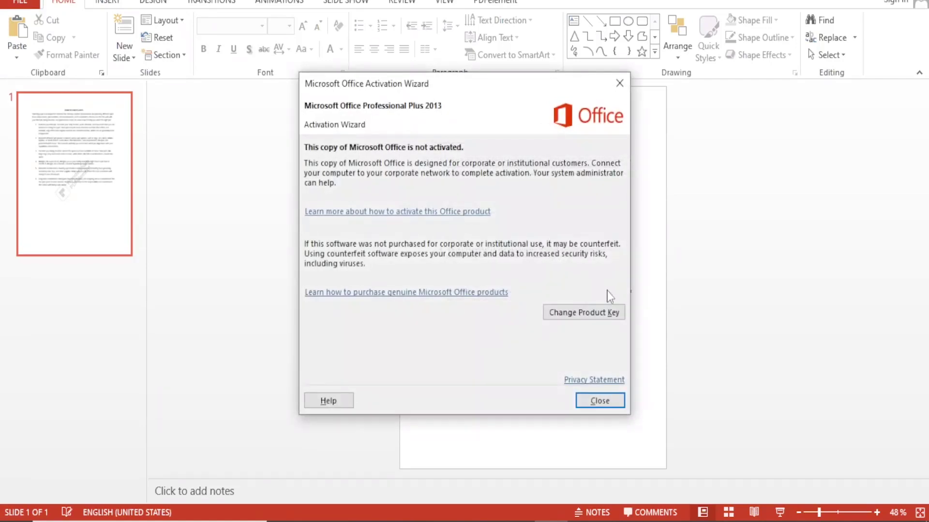
- Dismiss the activation notice and give the slide's body text box a light-blue fill
{"action": "left_click", "coordinate": [598, 404]}
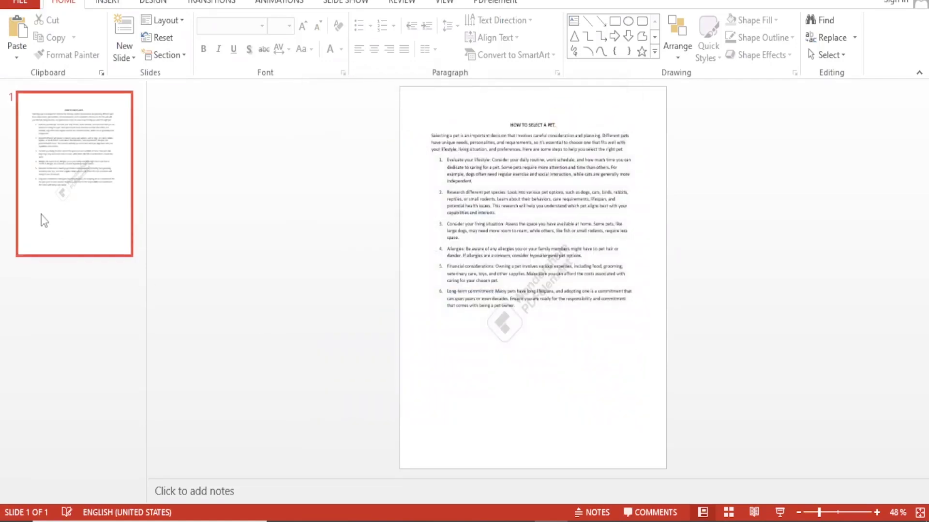
{"action": "scroll", "coordinate": [263, 259], "scroll_direction": "up", "scroll_amount": 6}
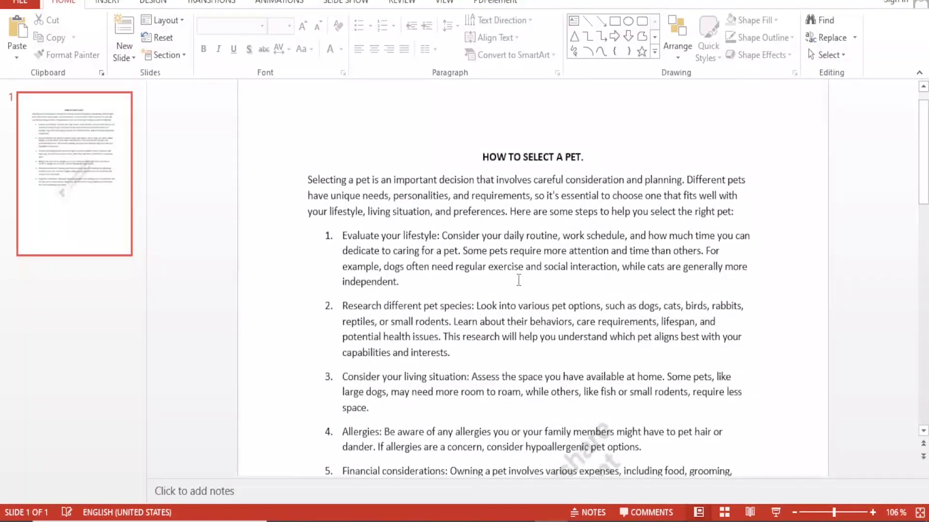
{"action": "left_click", "coordinate": [498, 266]}
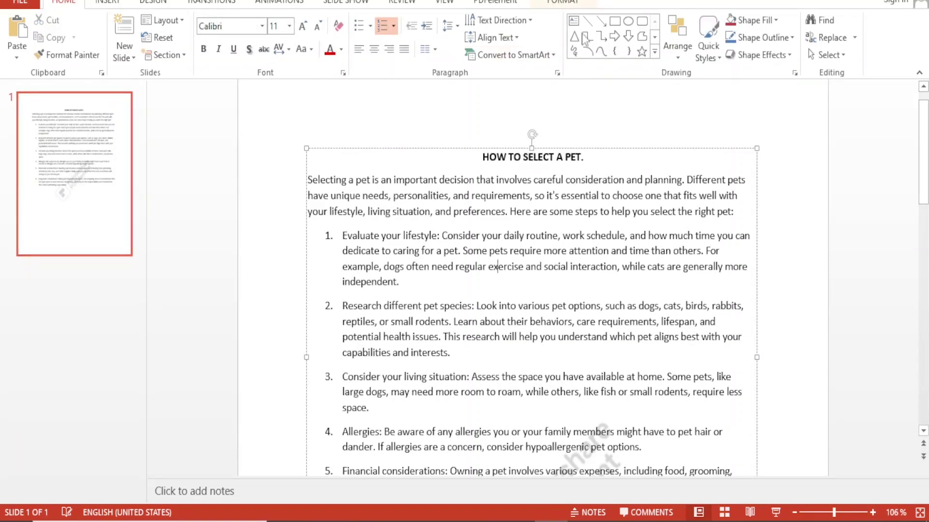
{"action": "left_click", "coordinate": [757, 20]}
{"action": "left_click", "coordinate": [744, 58]}
{"action": "left_click", "coordinate": [787, 214]}
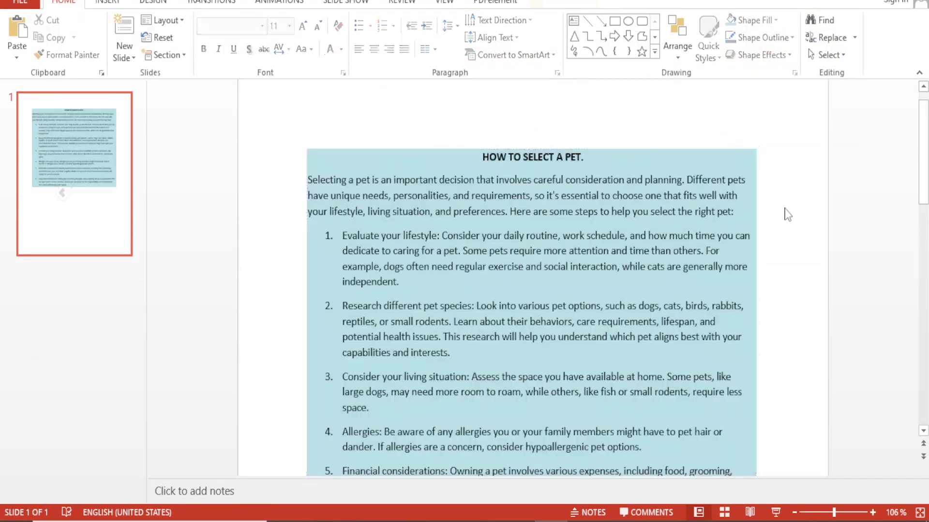
- Enlarge the title 'HOW TO SELECT A PET.' to 28 pt
{"action": "left_click", "coordinate": [589, 155]}
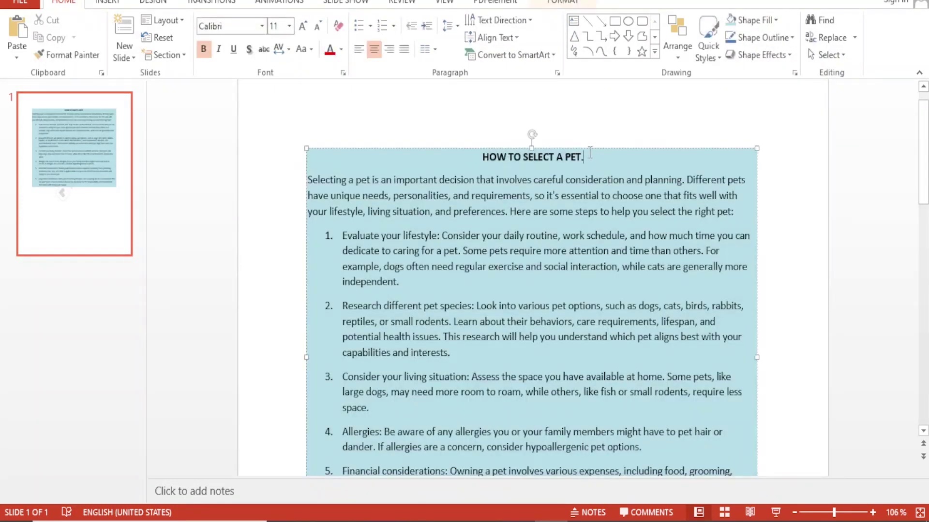
{"action": "left_click_drag", "start_coordinate": [590, 153], "coordinate": [483, 157]}
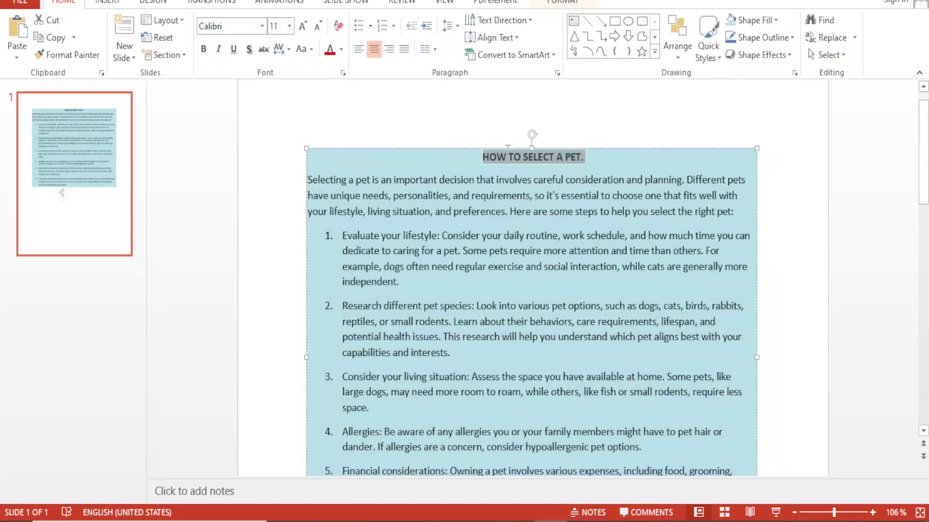
{"action": "left_click", "coordinate": [306, 31]}
{"action": "left_click", "coordinate": [305, 31]}
{"action": "left_click", "coordinate": [305, 31]}
{"action": "left_click", "coordinate": [305, 30]}
{"action": "left_click", "coordinate": [305, 31]}
{"action": "left_click", "coordinate": [305, 31]}
{"action": "left_click", "coordinate": [305, 31]}
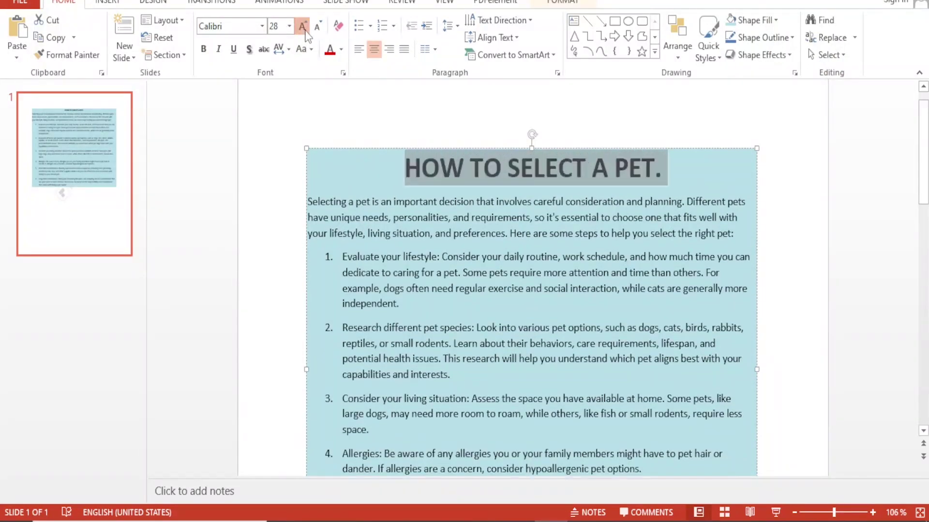
{"action": "left_click", "coordinate": [305, 31]}
{"action": "left_click", "coordinate": [305, 31]}
{"action": "left_click", "coordinate": [305, 31]}
{"action": "left_click", "coordinate": [431, 302]}
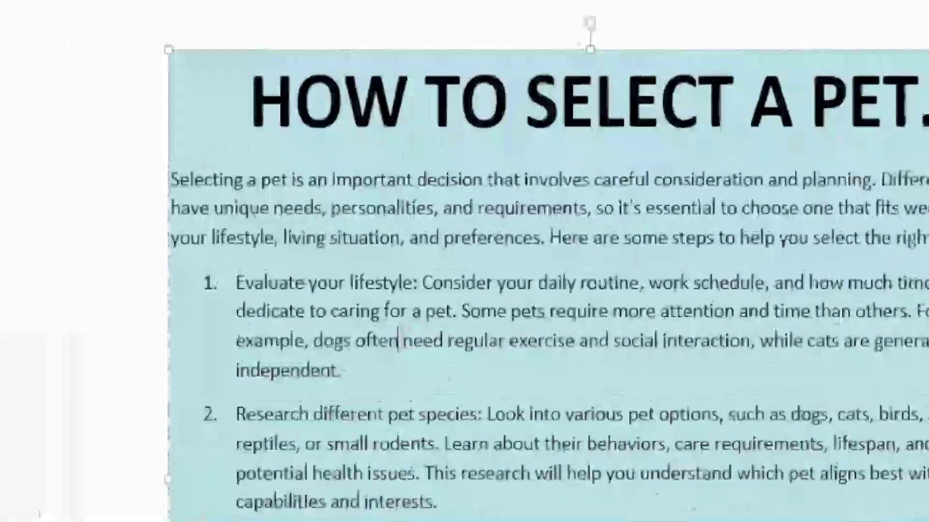
{"action": "scroll", "coordinate": [924, 170], "scroll_direction": "down", "scroll_amount": 2}
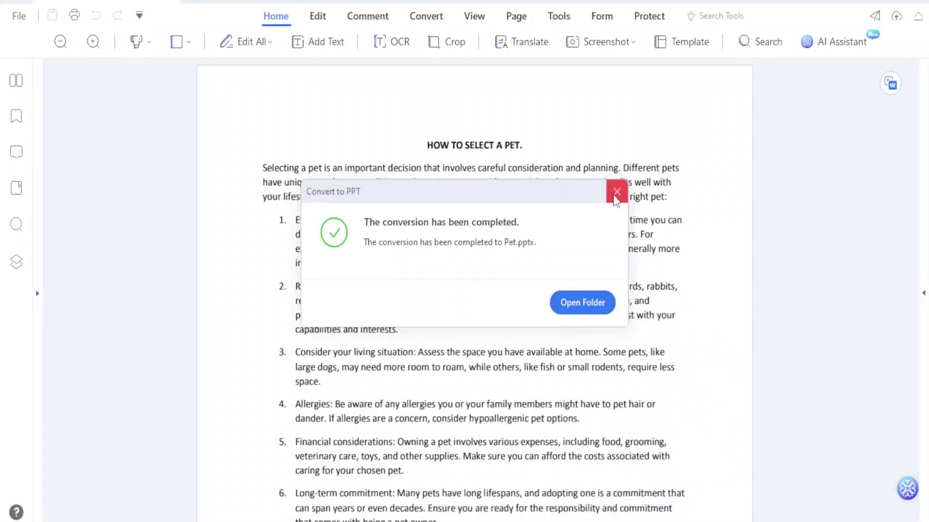
- Close the conversion notice and apply a highlight to the 'HOW TO SELECT A PET.' title
{"action": "left_click", "coordinate": [616, 192]}
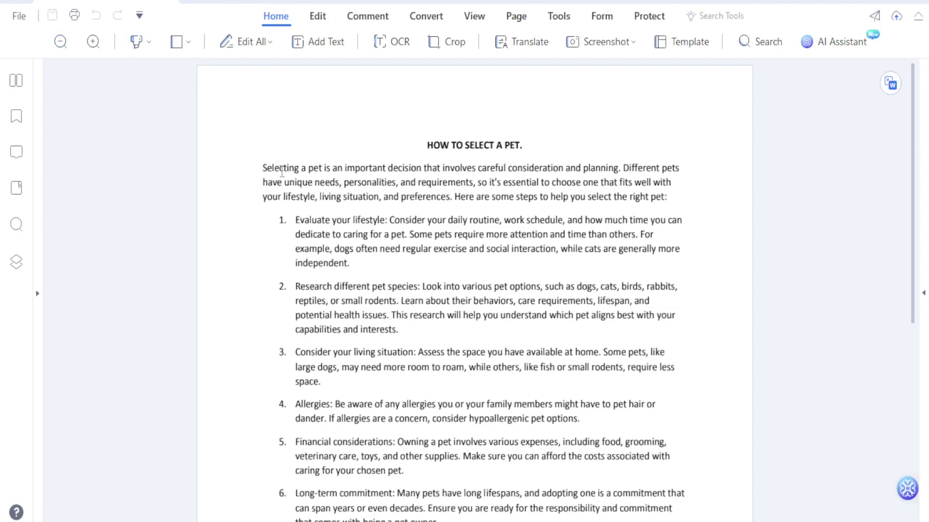
{"action": "left_click", "coordinate": [149, 45]}
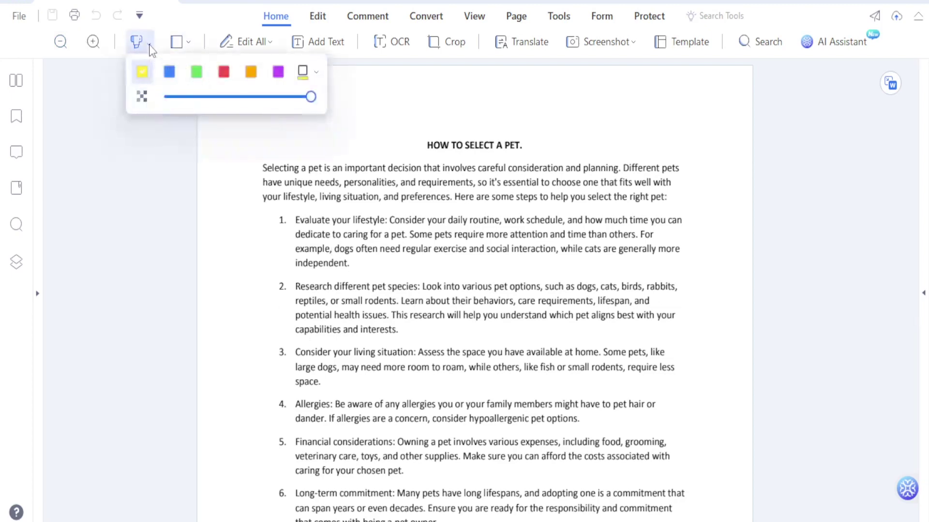
{"action": "left_click", "coordinate": [224, 75]}
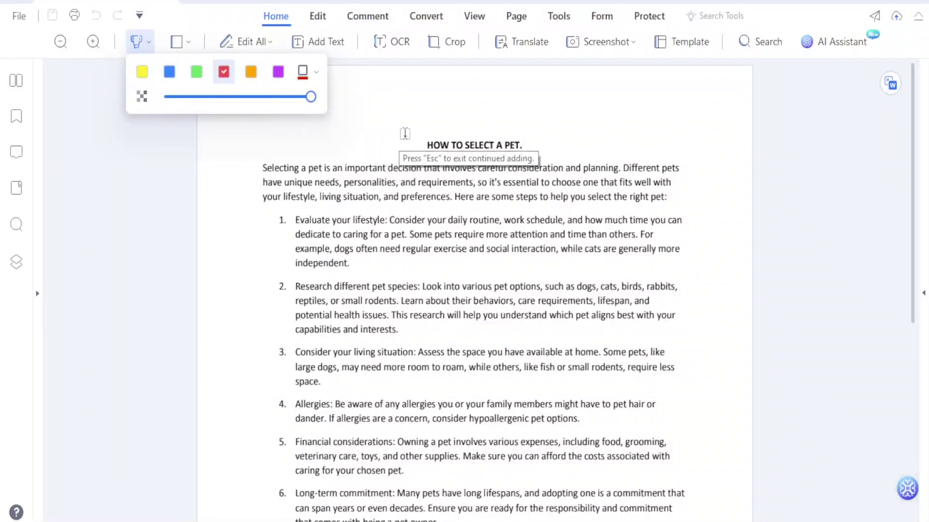
{"action": "left_click_drag", "start_coordinate": [429, 144], "coordinate": [525, 145]}
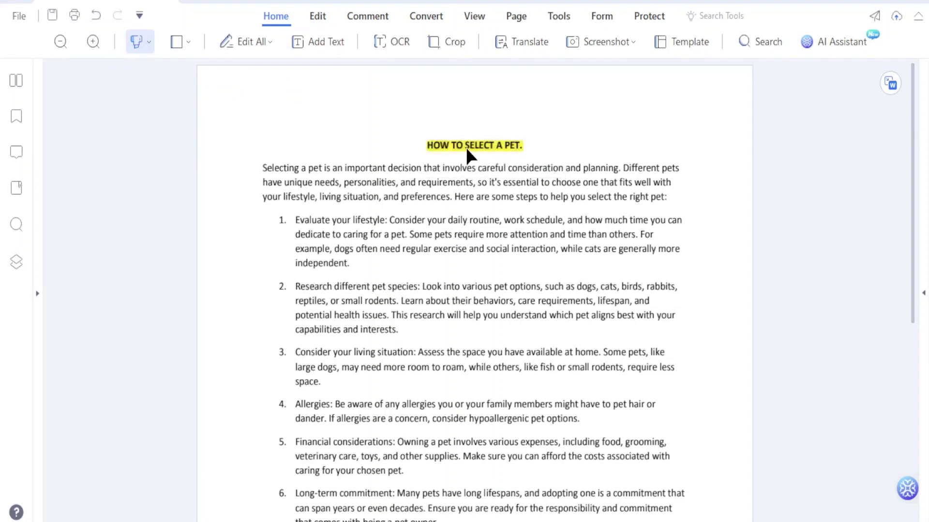
{"action": "left_click", "coordinate": [445, 147]}
{"action": "left_click", "coordinate": [429, 183]}
{"action": "left_click", "coordinate": [188, 47]}
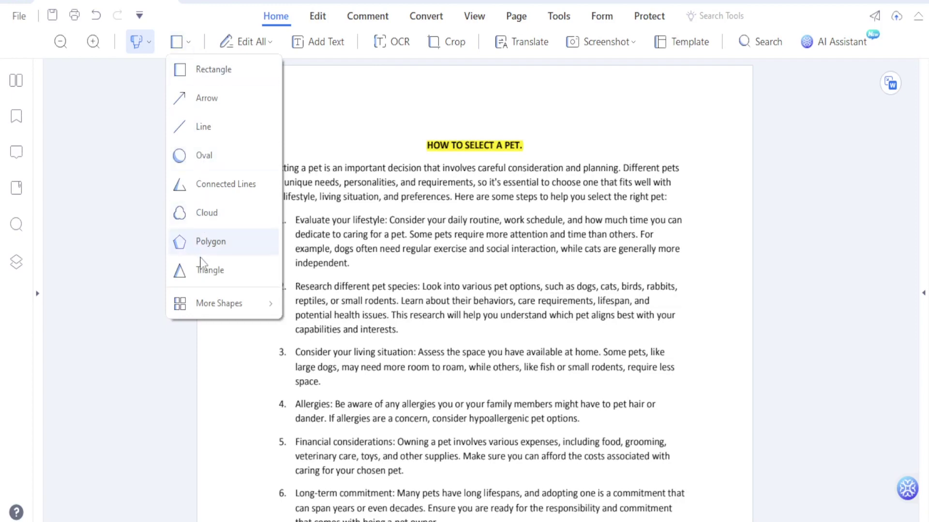
- Draw red triangles on the left and right sides of the title
{"action": "left_click", "coordinate": [208, 271]}
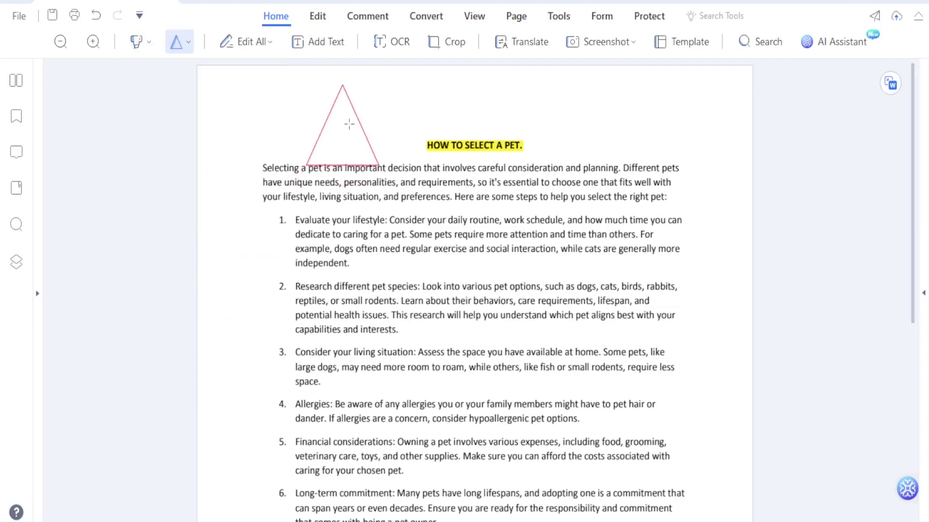
{"action": "left_click", "coordinate": [382, 113]}
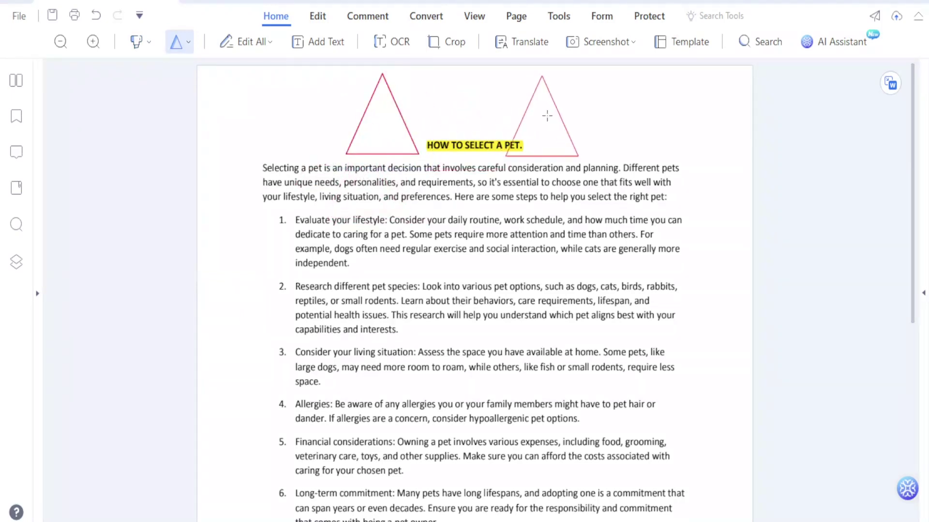
{"action": "left_click", "coordinate": [564, 113]}
{"action": "left_click", "coordinate": [567, 112]}
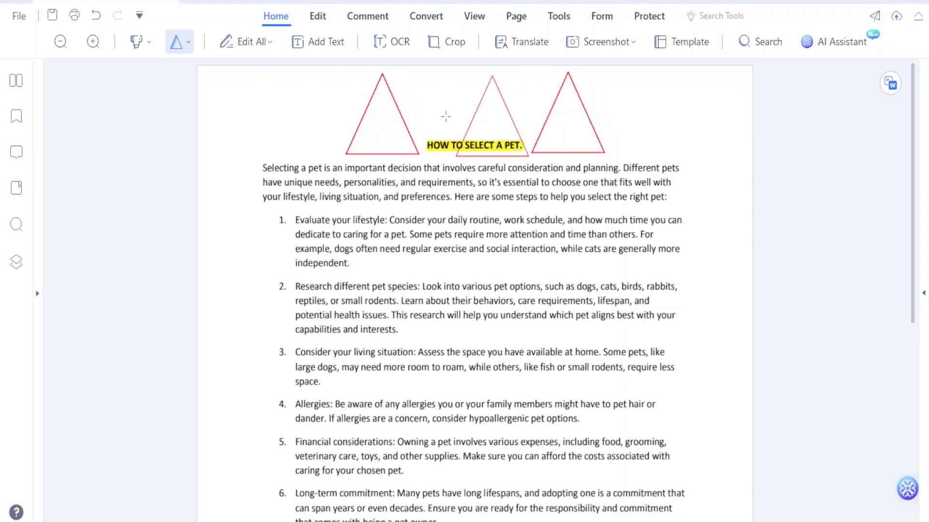
- Draw a red oval to the left of the left-hand triangle
{"action": "left_click", "coordinate": [188, 41]}
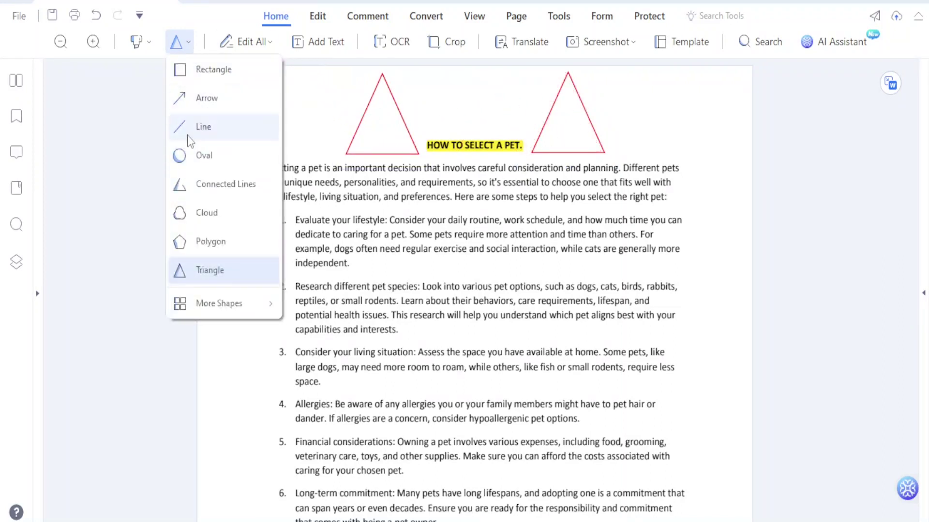
{"action": "left_click", "coordinate": [202, 155]}
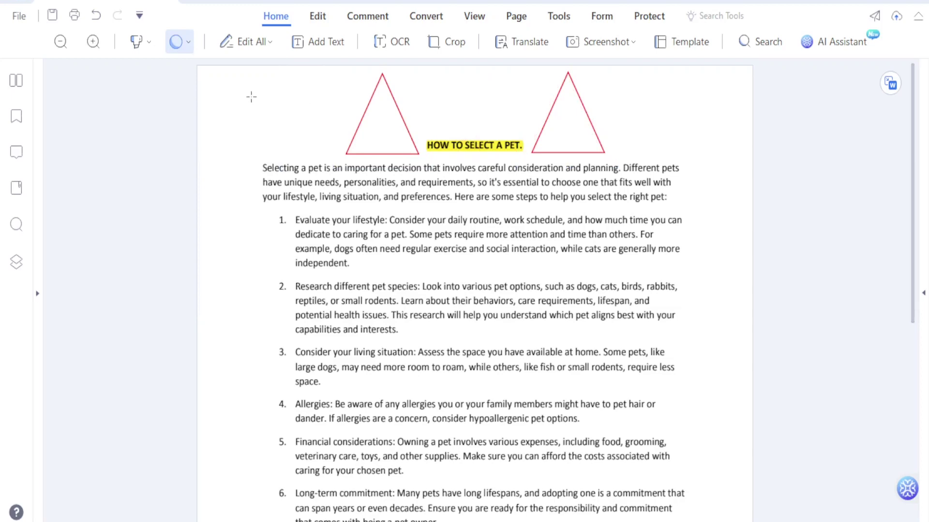
{"action": "left_click_drag", "start_coordinate": [251, 96], "coordinate": [350, 149]}
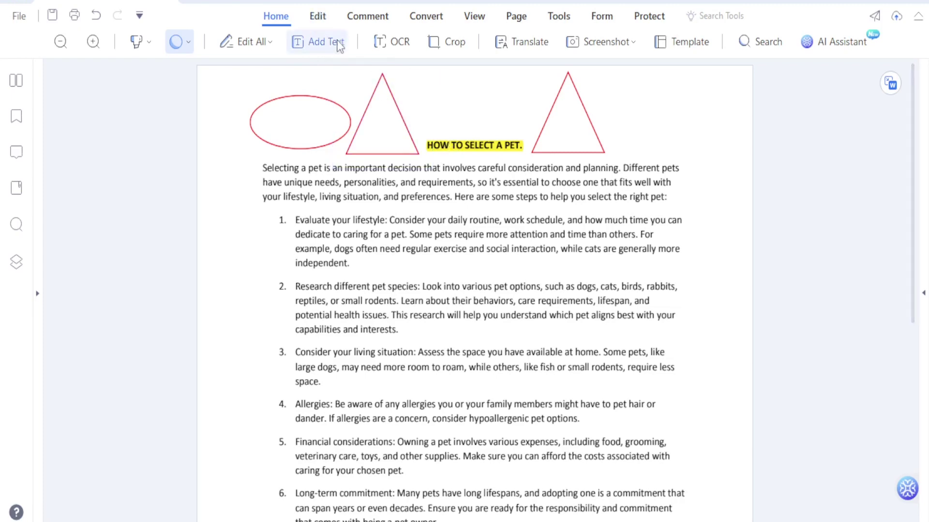
- Add a 'Pets Business' text box above the title and set its font size to 20
{"action": "left_click", "coordinate": [320, 41]}
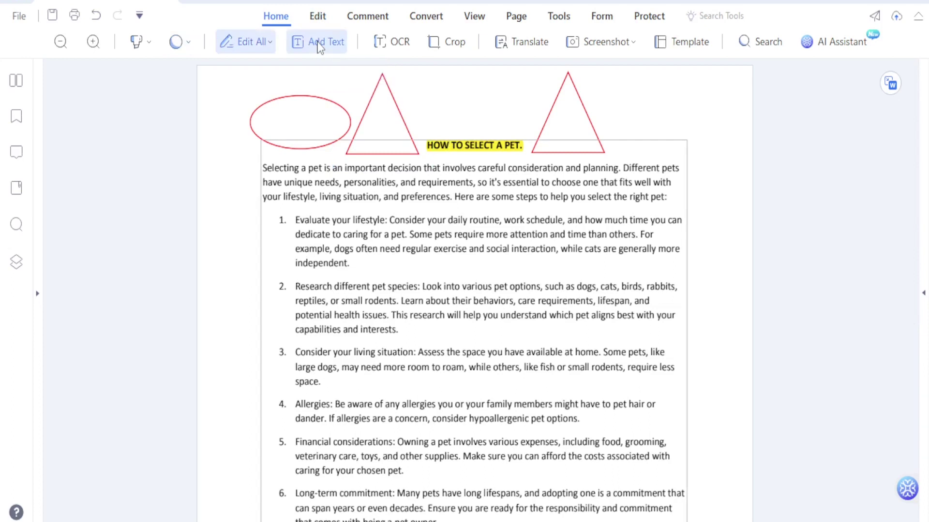
{"action": "left_click", "coordinate": [418, 94]}
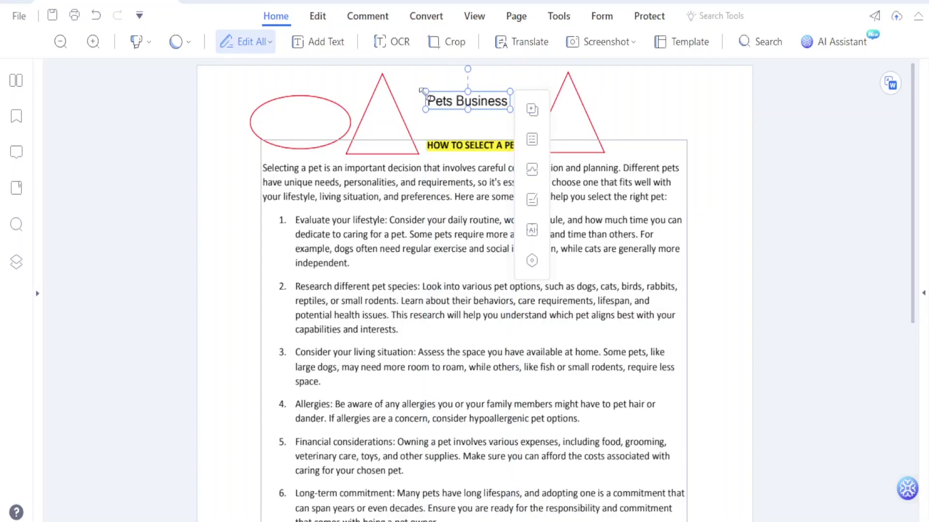
{"action": "left_click_drag", "start_coordinate": [421, 90], "coordinate": [411, 85]}
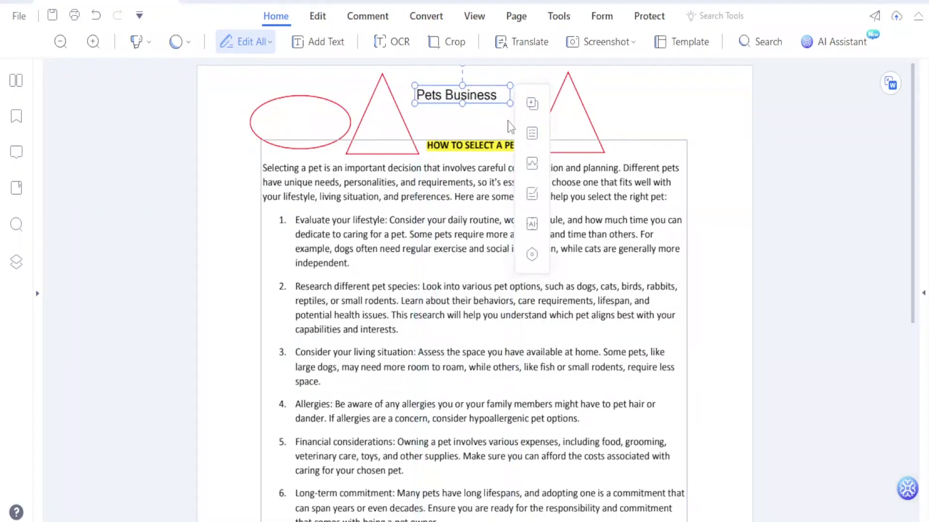
{"action": "double_click", "coordinate": [505, 100]}
{"action": "left_click", "coordinate": [560, 41]}
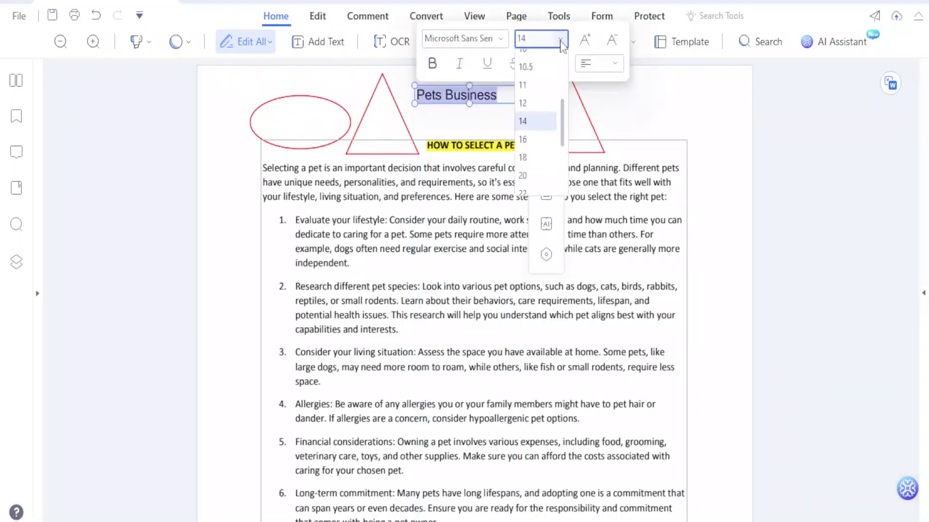
{"action": "left_click", "coordinate": [524, 175]}
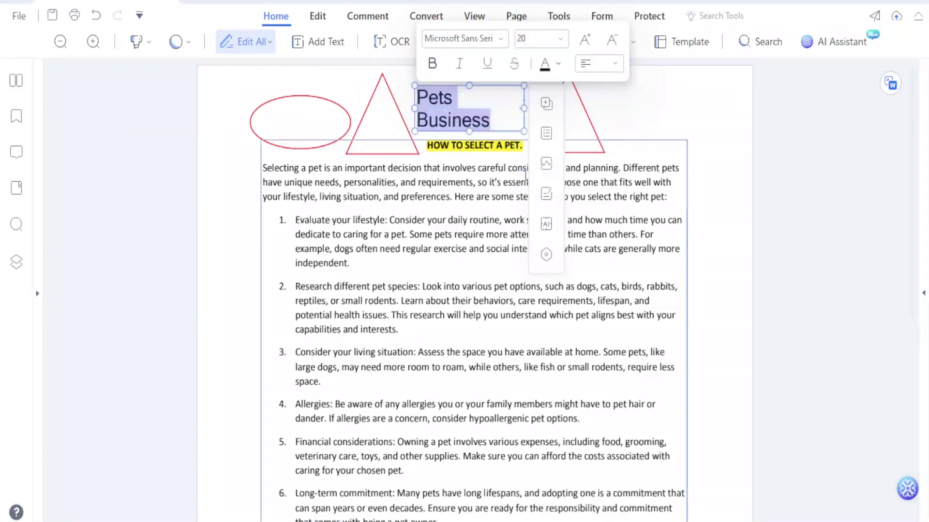
- Widen the Pets Business box to one line and centre it between the triangles
{"action": "left_click", "coordinate": [523, 111]}
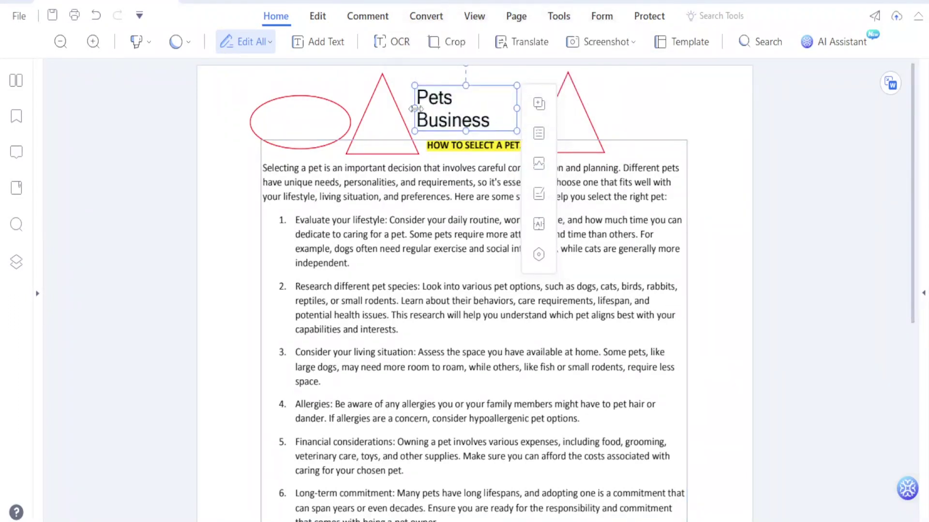
{"action": "left_click_drag", "start_coordinate": [414, 108], "coordinate": [365, 108]}
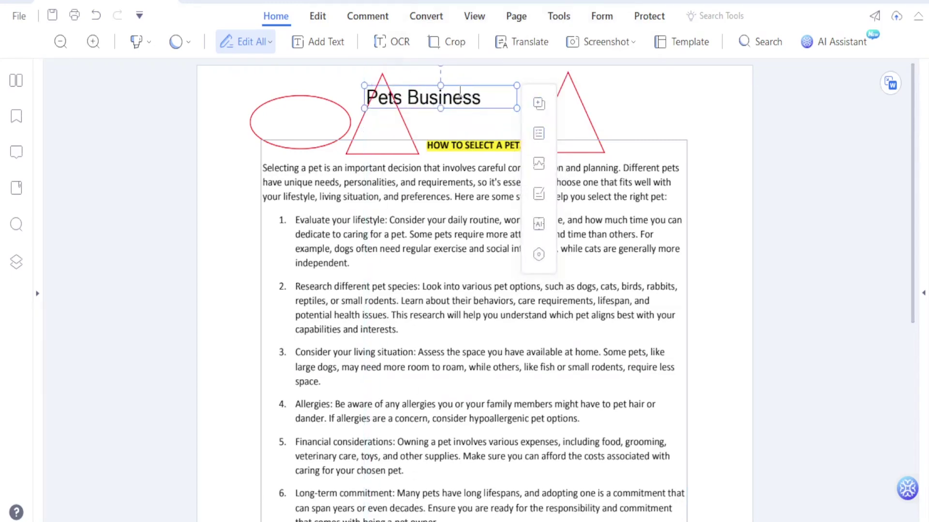
{"action": "left_click_drag", "start_coordinate": [459, 83], "coordinate": [492, 92]}
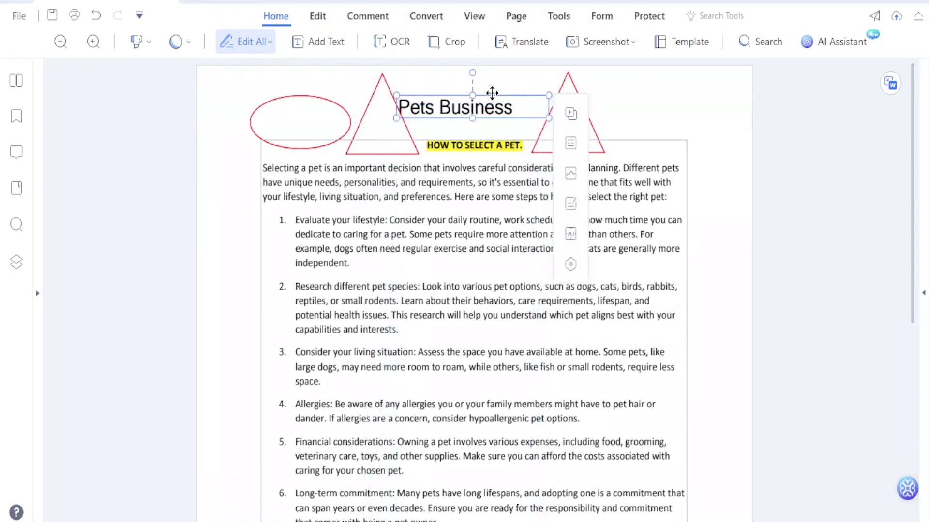
{"action": "left_click", "coordinate": [623, 118]}
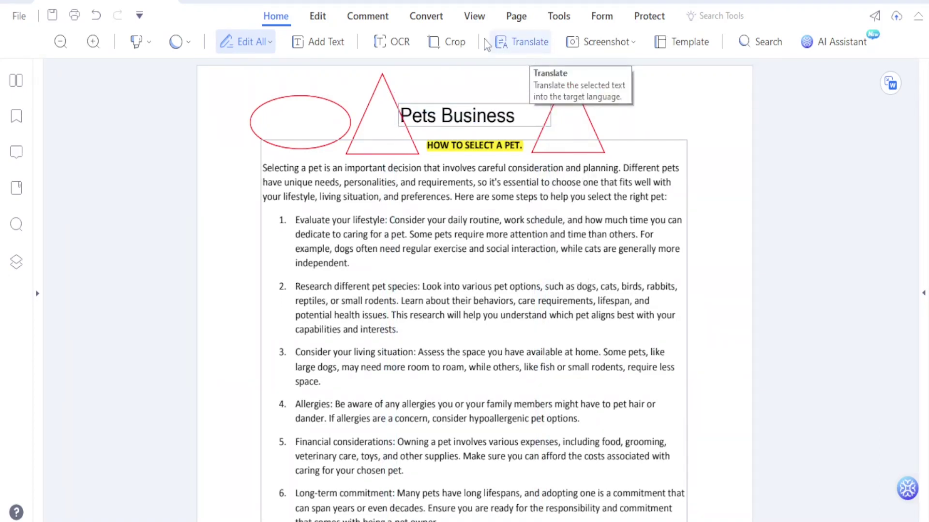
- Translate 'Evaluate your lifestyle' and the item 2 heading into French
{"action": "left_click", "coordinate": [512, 40]}
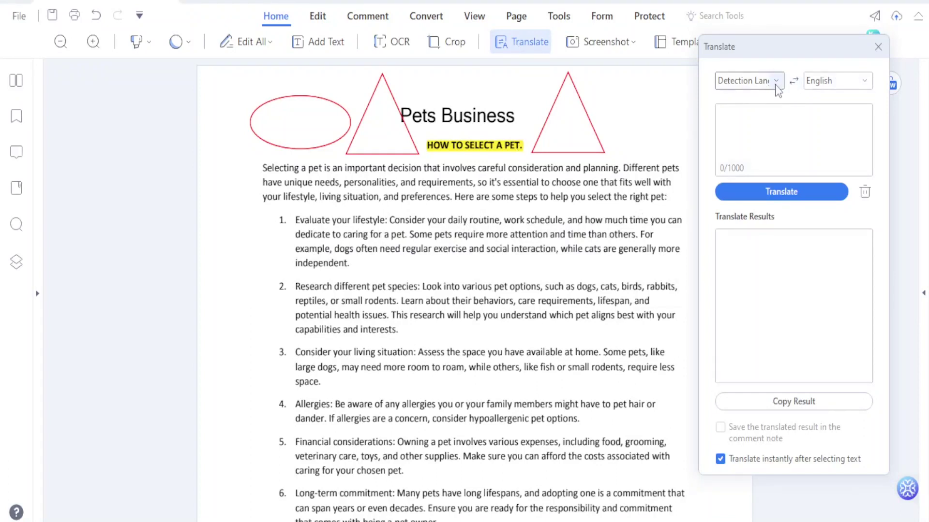
{"action": "left_click", "coordinate": [863, 84]}
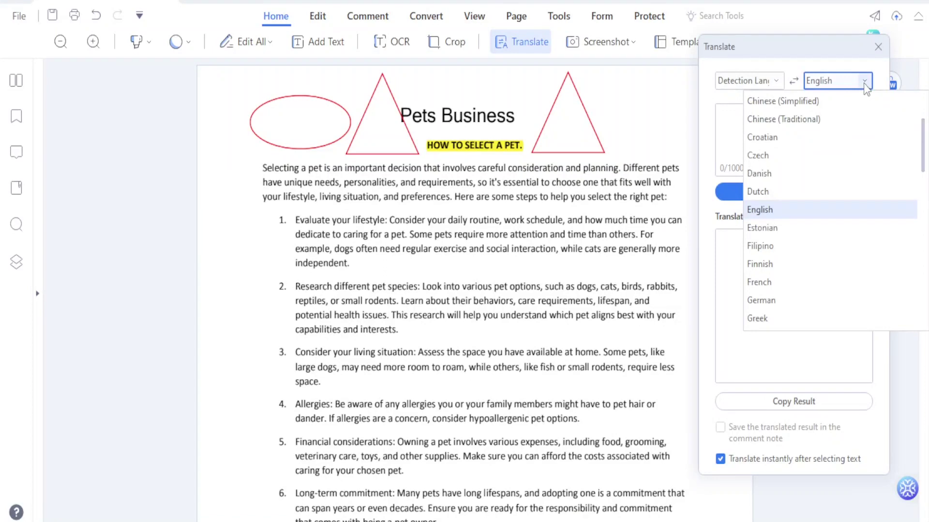
{"action": "left_click", "coordinate": [758, 282]}
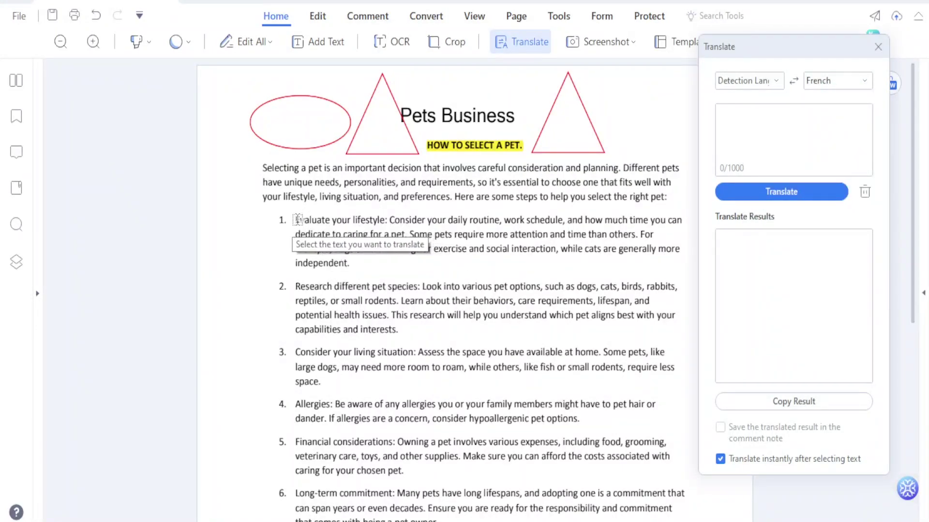
{"action": "left_click_drag", "start_coordinate": [297, 220], "coordinate": [384, 213]}
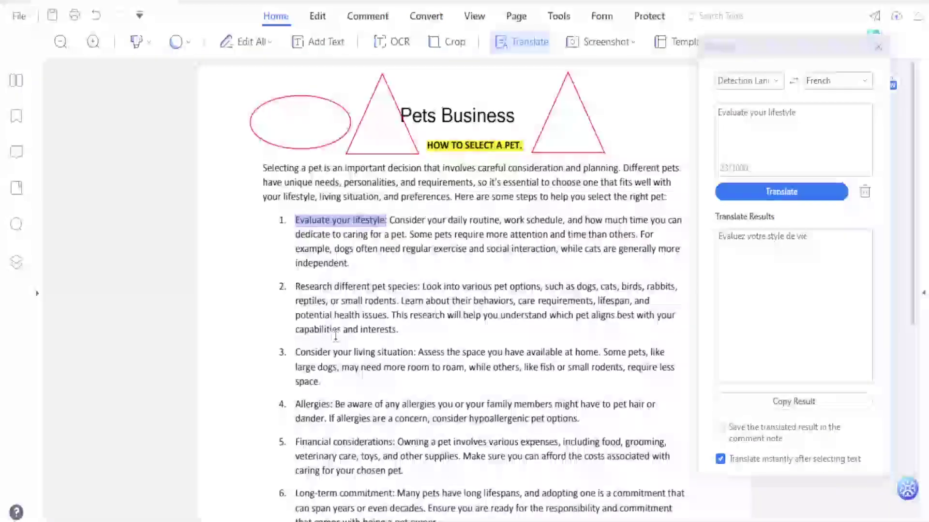
{"action": "left_click_drag", "start_coordinate": [297, 289], "coordinate": [422, 287]}
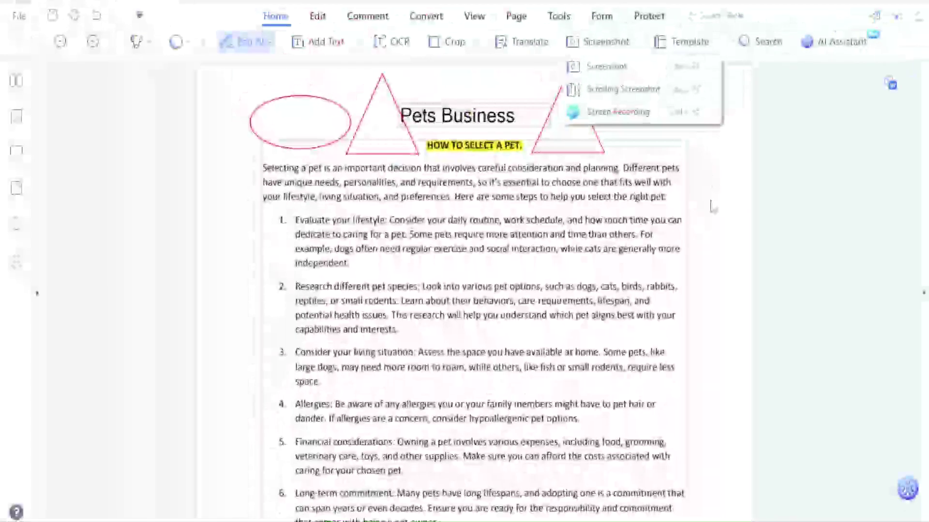
- Close the screenshot options, deselect the main text block and open the AI Assistant
{"action": "left_click", "coordinate": [684, 199]}
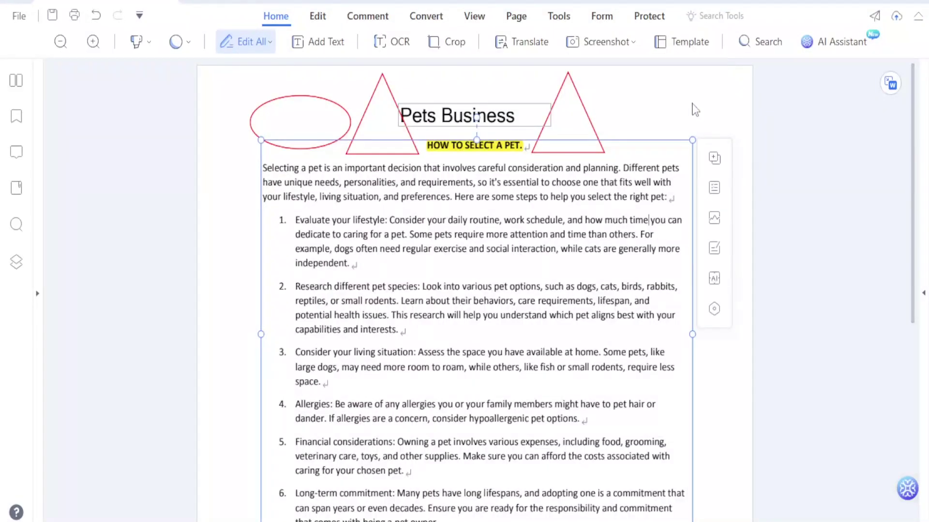
{"action": "left_click", "coordinate": [695, 110]}
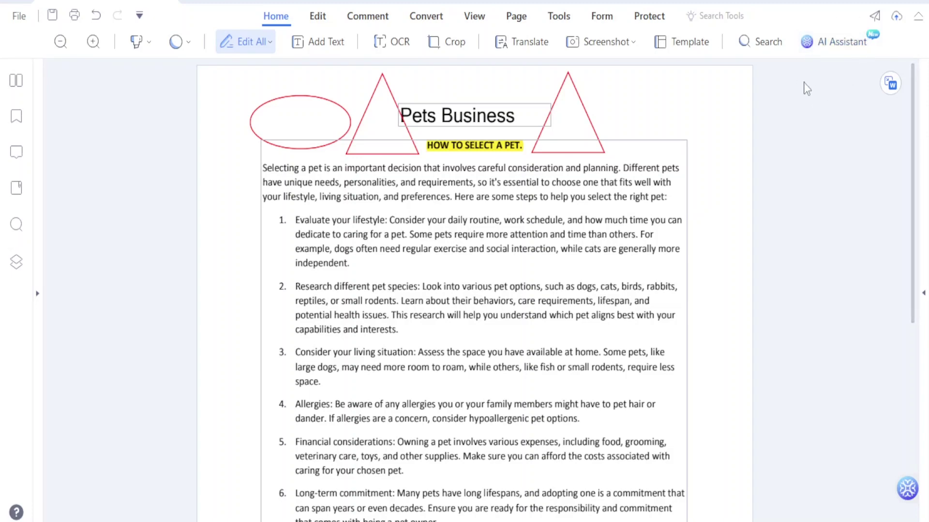
{"action": "left_click", "coordinate": [823, 41]}
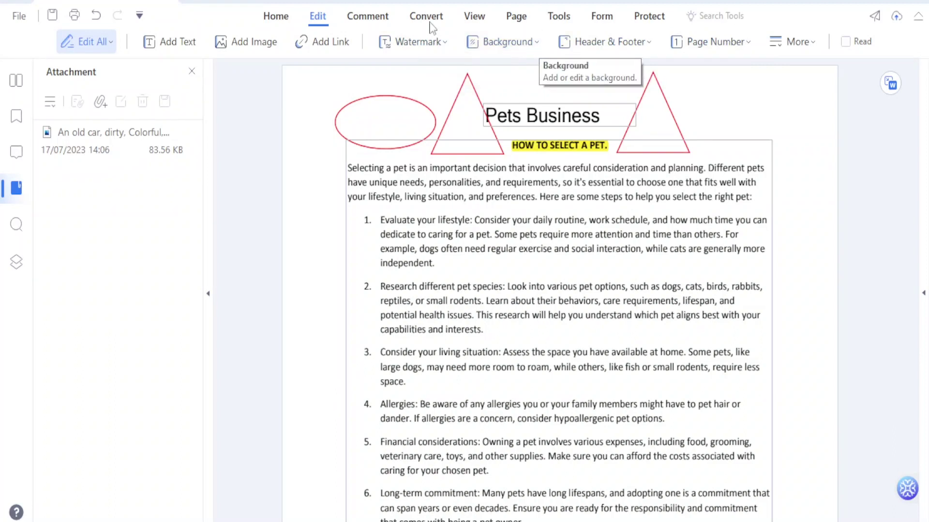
- Add Downloads\image.png, the squirrel holding a carrot, as the page background
{"action": "left_click", "coordinate": [533, 45]}
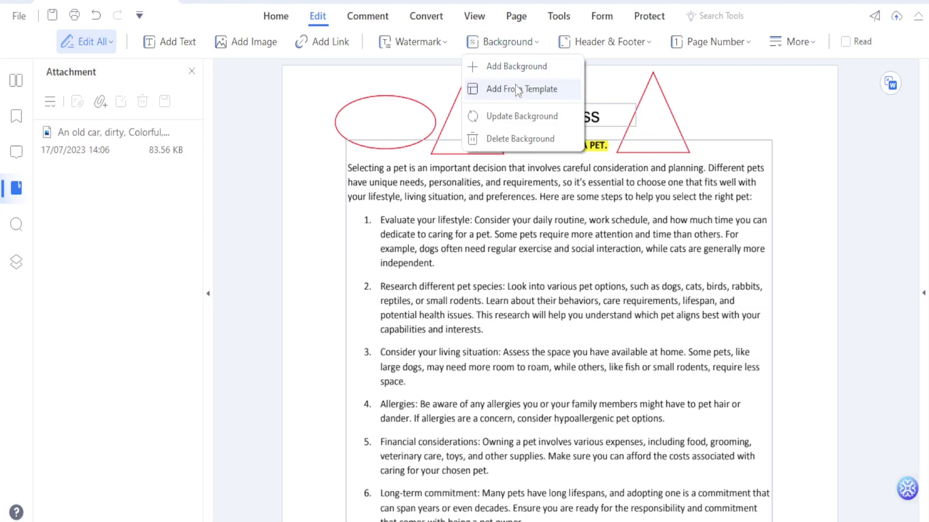
{"action": "left_click", "coordinate": [516, 67]}
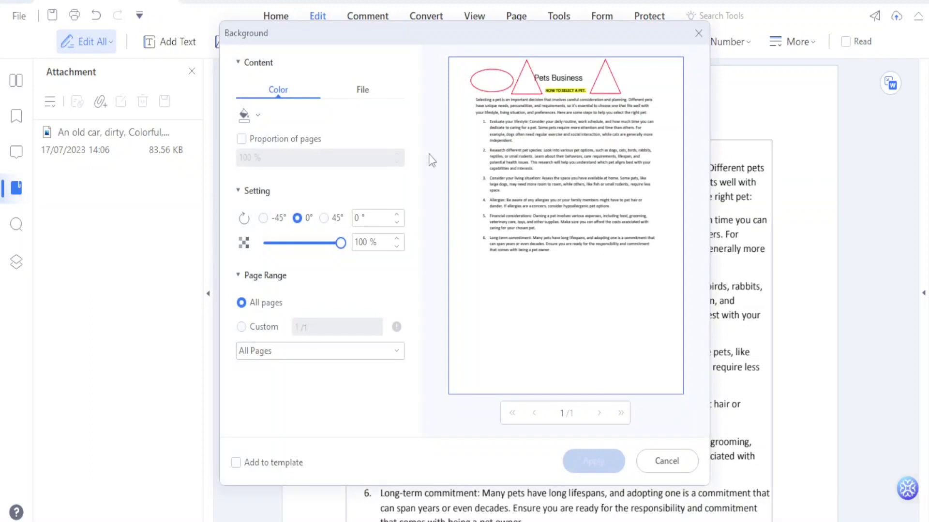
{"action": "left_click", "coordinate": [370, 96]}
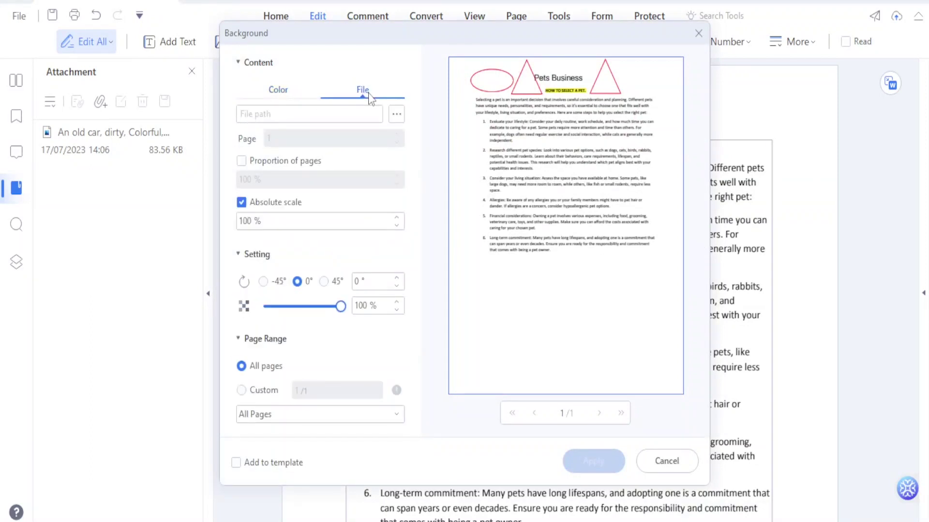
{"action": "left_click", "coordinate": [397, 116]}
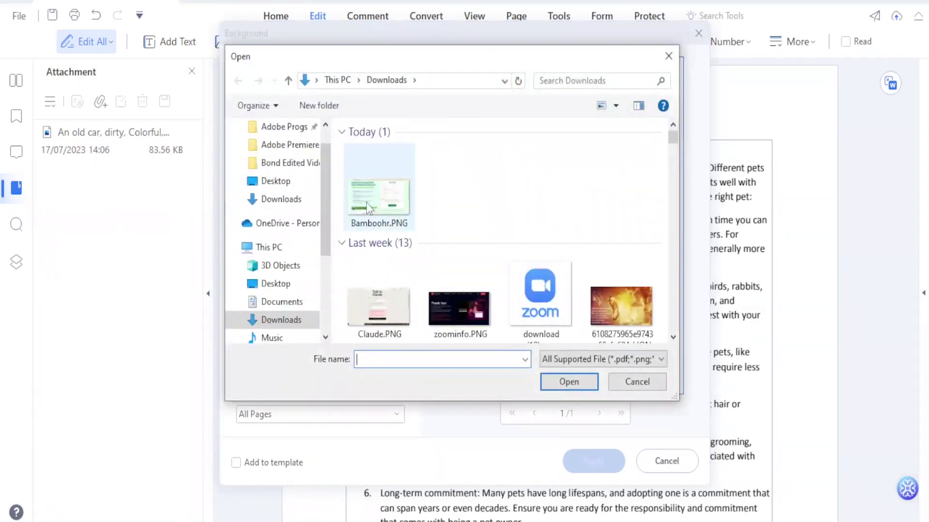
{"action": "left_click", "coordinate": [561, 381]}
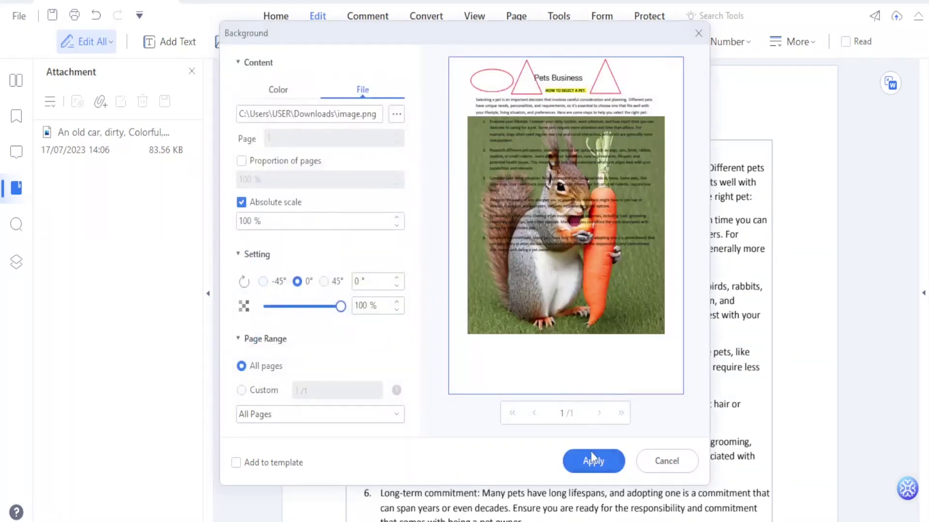
{"action": "left_click", "coordinate": [592, 463]}
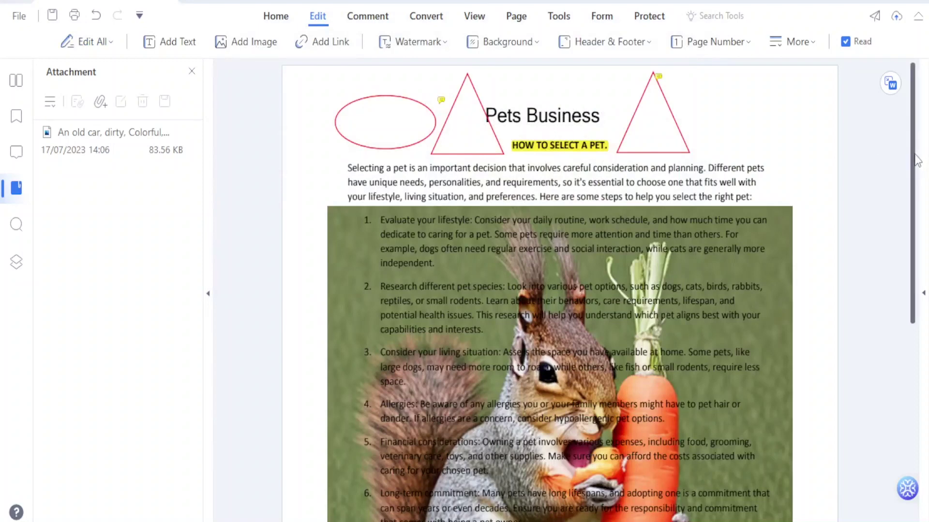
- Update the squirrel background to 25% opacity and apply it
{"action": "left_click_drag", "start_coordinate": [917, 157], "coordinate": [918, 245]}
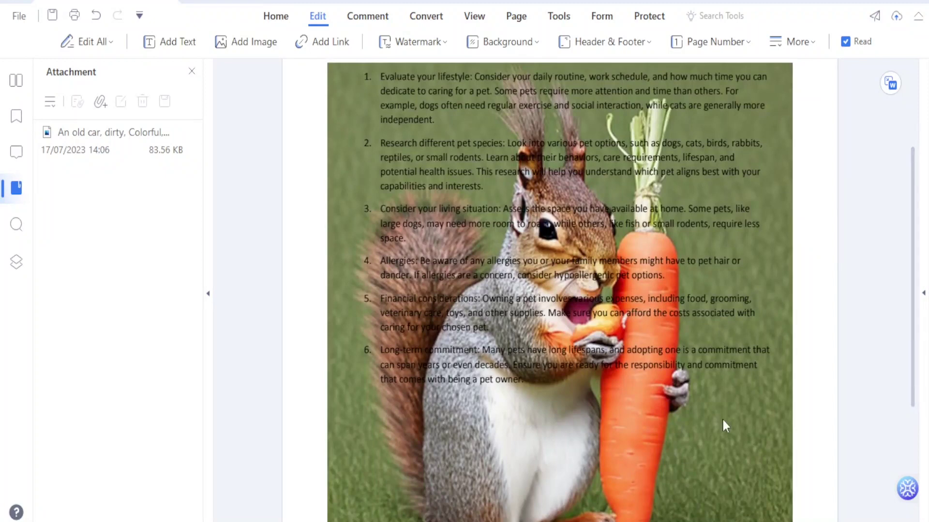
{"action": "left_click", "coordinate": [529, 43]}
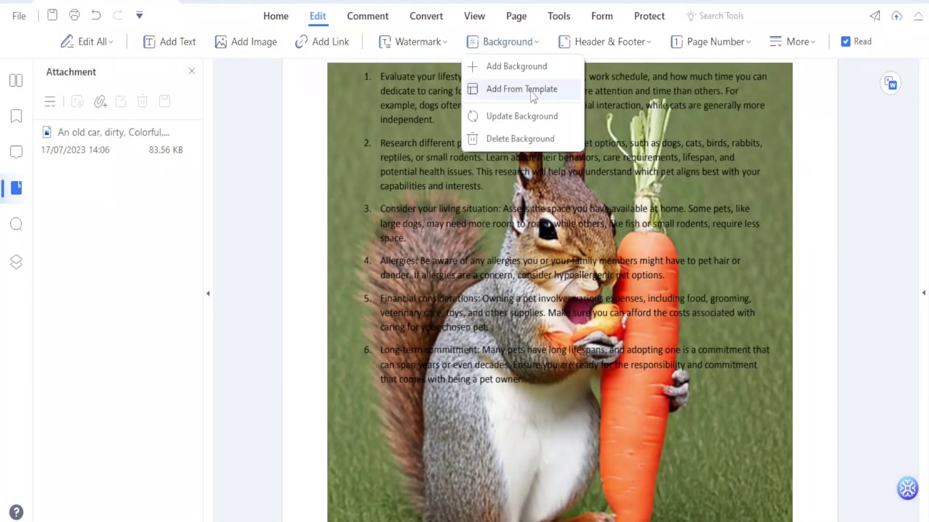
{"action": "left_click", "coordinate": [514, 117]}
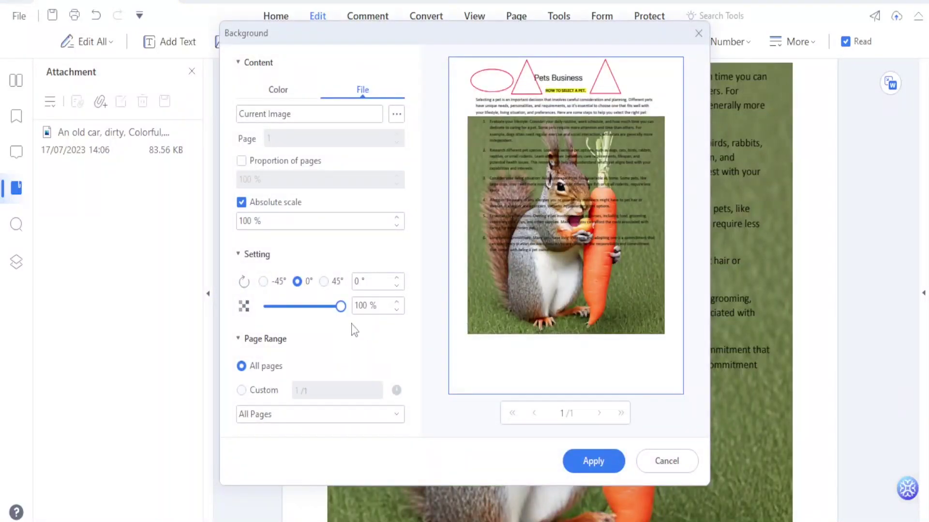
{"action": "left_click_drag", "start_coordinate": [341, 308], "coordinate": [283, 329]}
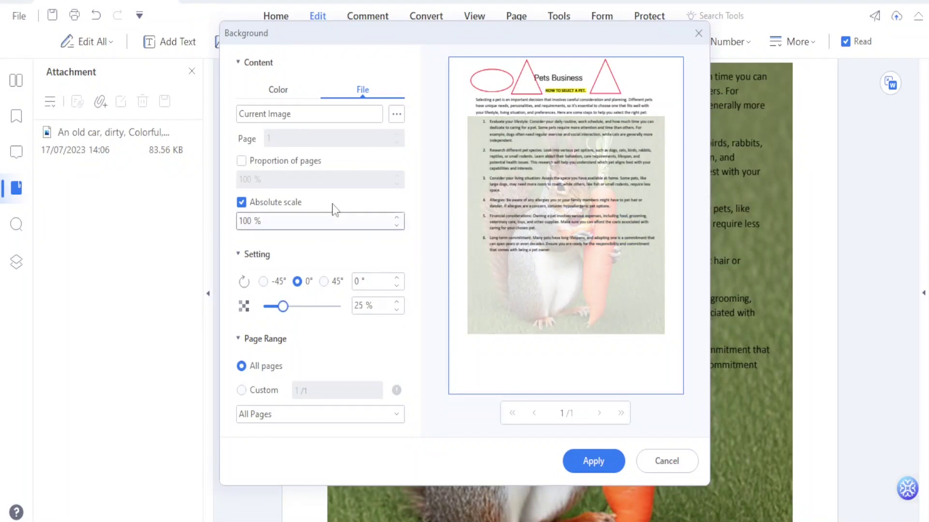
{"action": "left_click", "coordinate": [352, 225]}
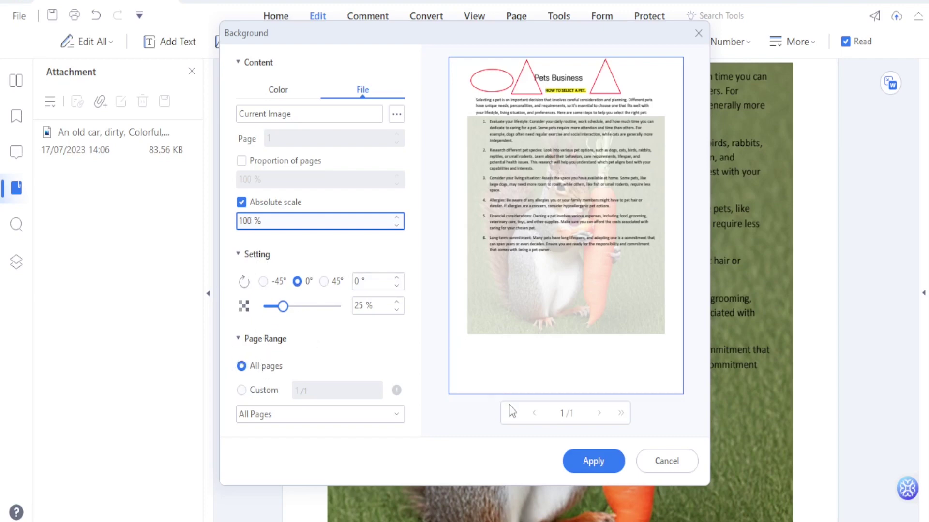
{"action": "left_click", "coordinate": [586, 460]}
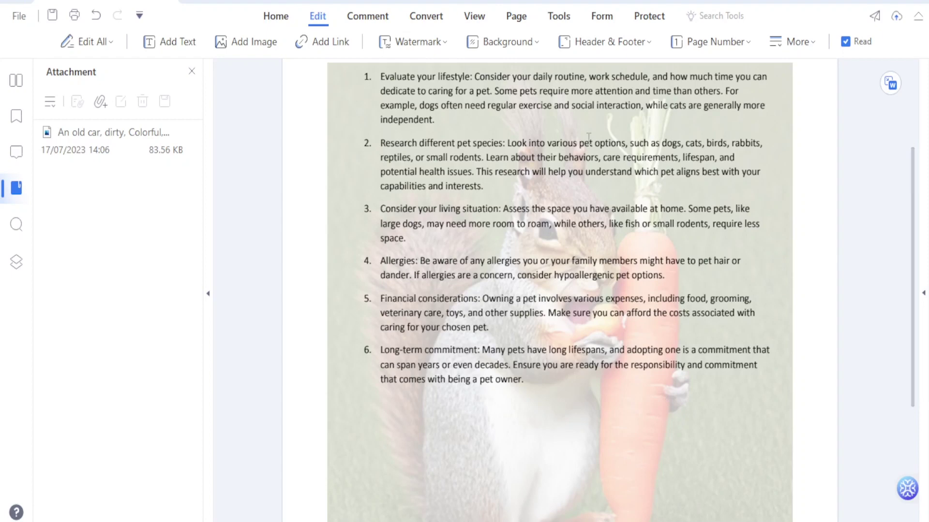
- Look over the Header & Footer and Page Number options
{"action": "left_click", "coordinate": [613, 45]}
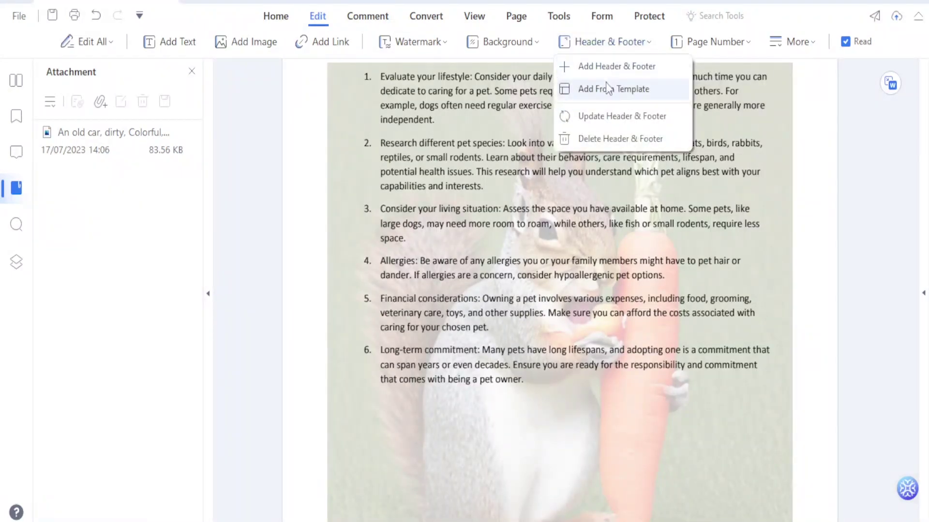
{"action": "left_click", "coordinate": [719, 45]}
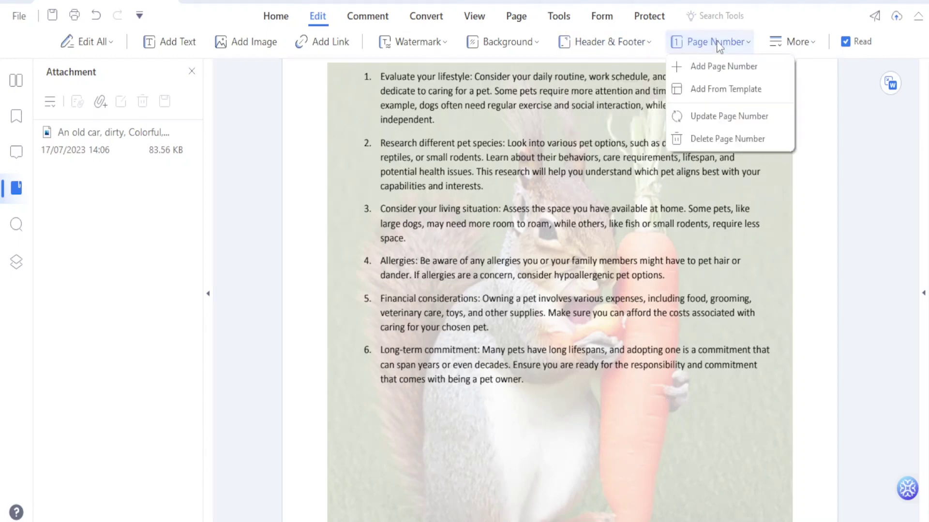